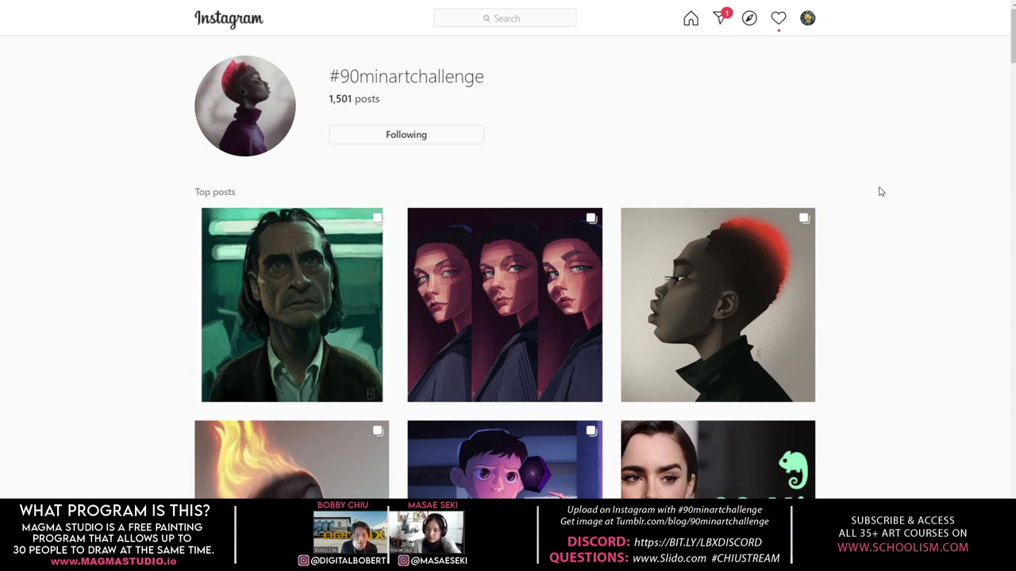
Browse the top and most recent posts under #90minartchallenge.
{"action": "scroll", "coordinate": [907, 215], "scroll_direction": "down", "scroll_amount": 5}
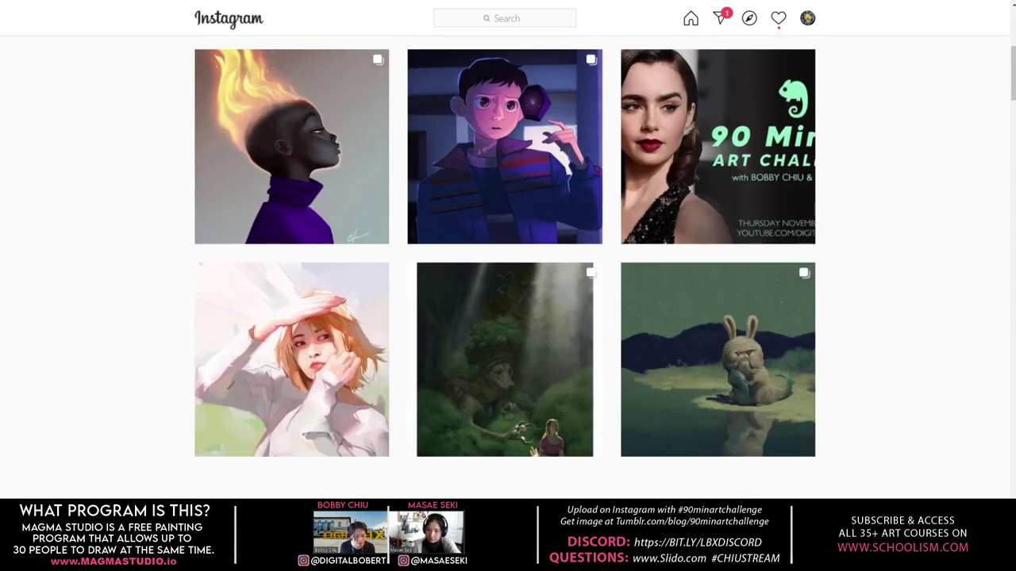
{"action": "scroll", "coordinate": [898, 315], "scroll_direction": "down", "scroll_amount": 5}
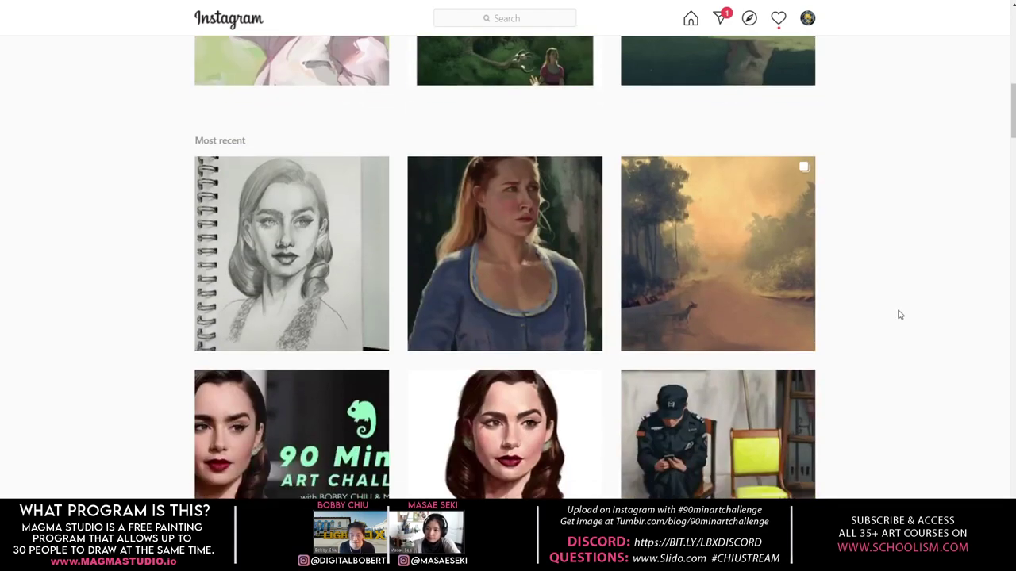
{"action": "scroll", "coordinate": [899, 315], "scroll_direction": "down", "scroll_amount": 7}
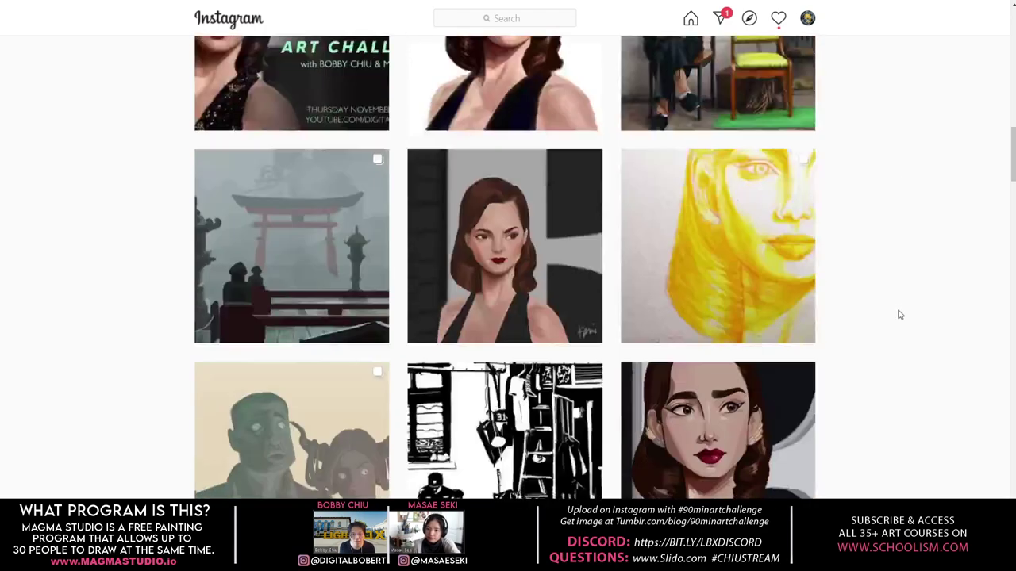
{"action": "scroll", "coordinate": [899, 315], "scroll_direction": "down", "scroll_amount": 6}
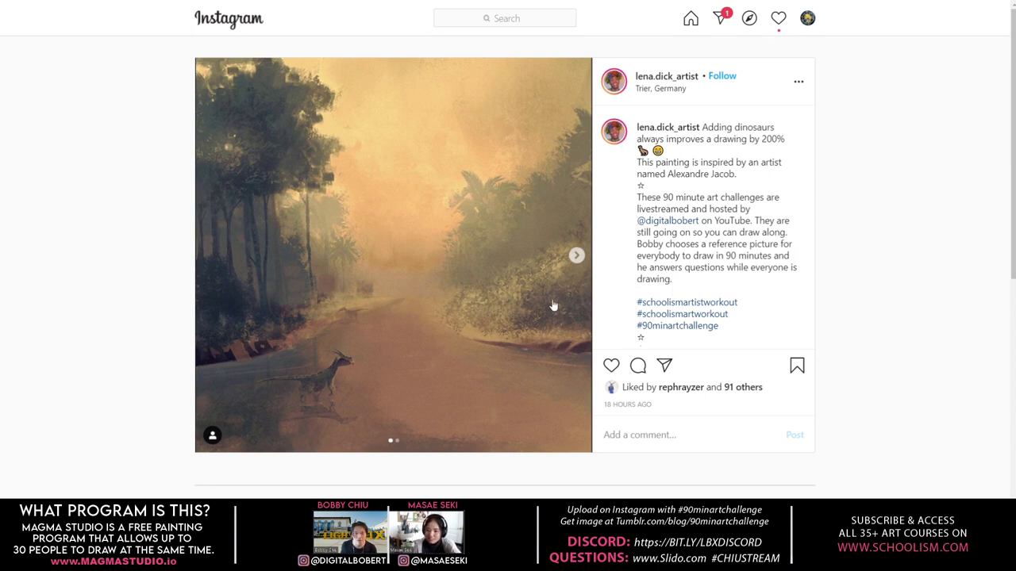
View both images of the dinosaur painting post, and look through the other opened #90minartchallenge posts one after another.
{"action": "left_click", "coordinate": [577, 255]}
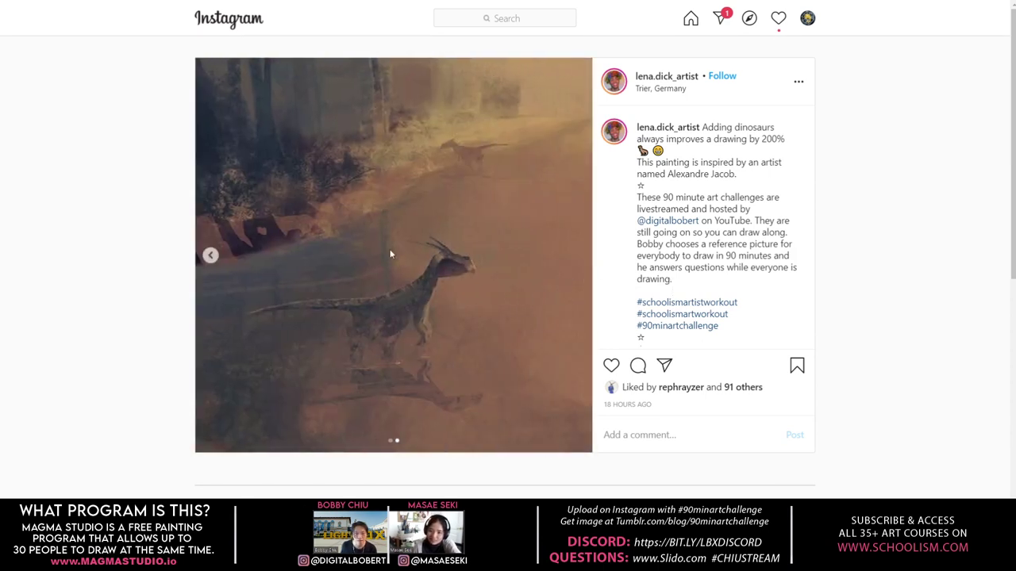
{"action": "left_click", "coordinate": [210, 255]}
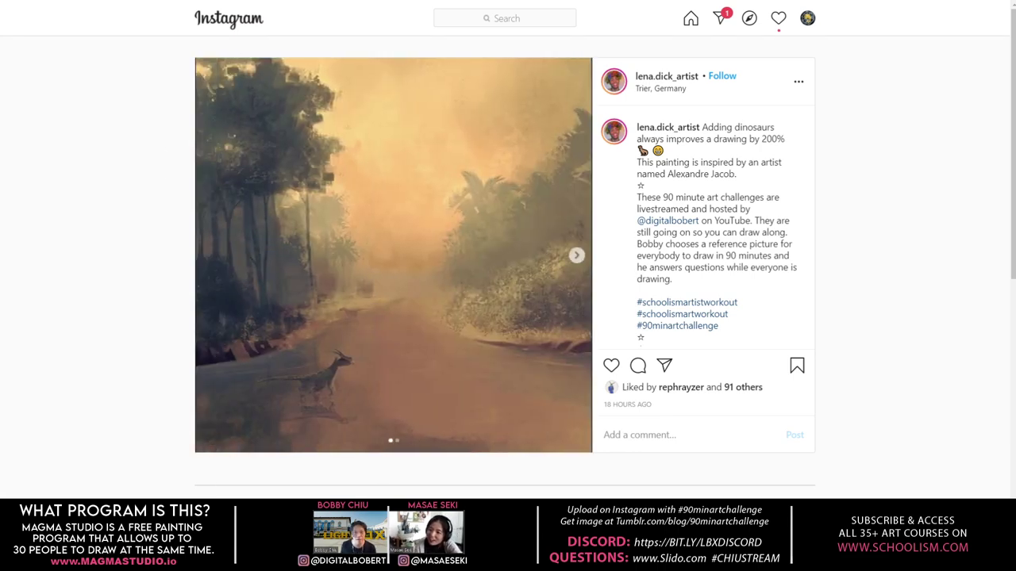
{"action": "left_click", "coordinate": [337, 0]}
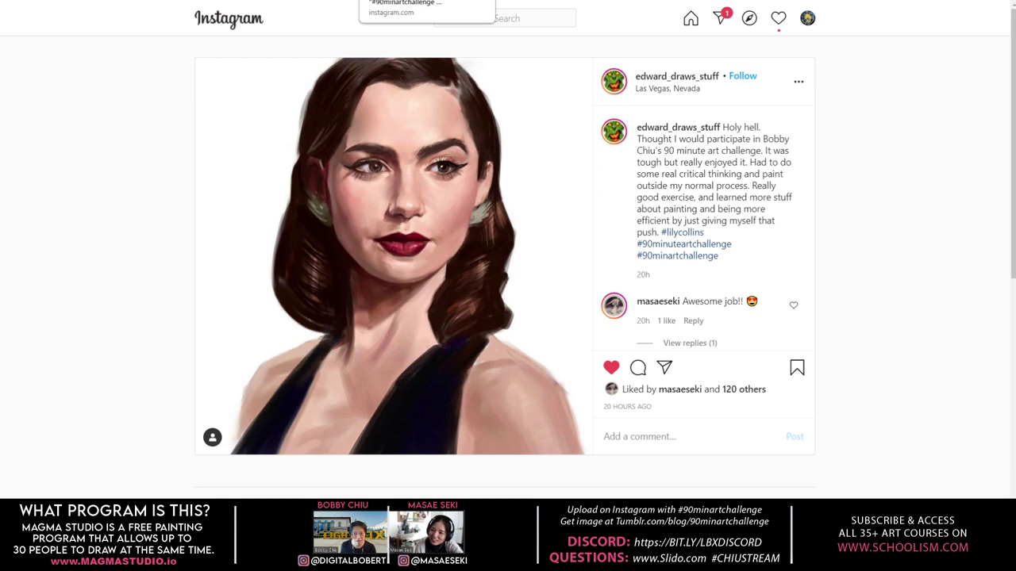
{"action": "left_click", "coordinate": [397, 0]}
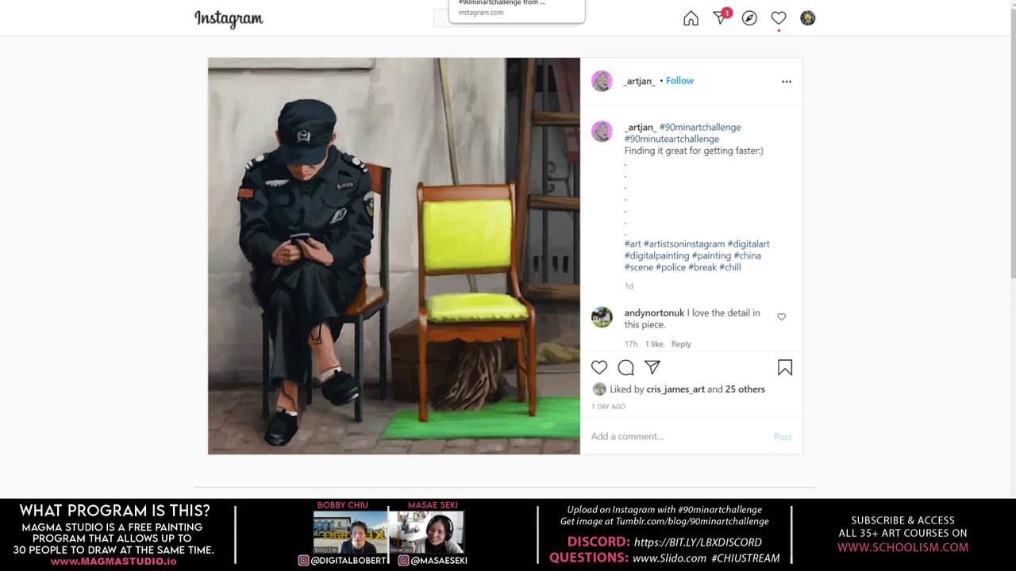
{"action": "left_click", "coordinate": [492, 0]}
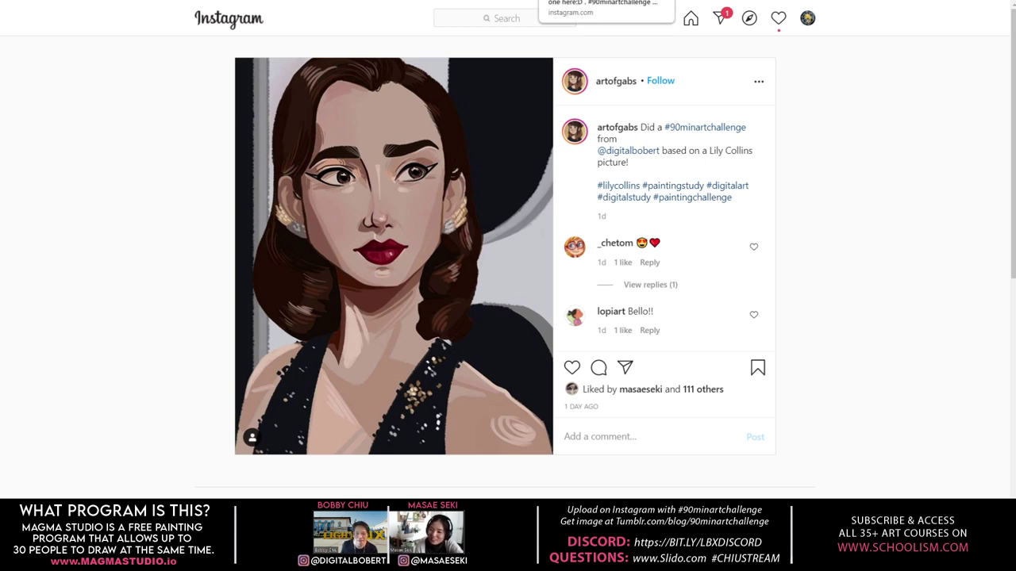
{"action": "key", "text": "ctrl+Tab"}
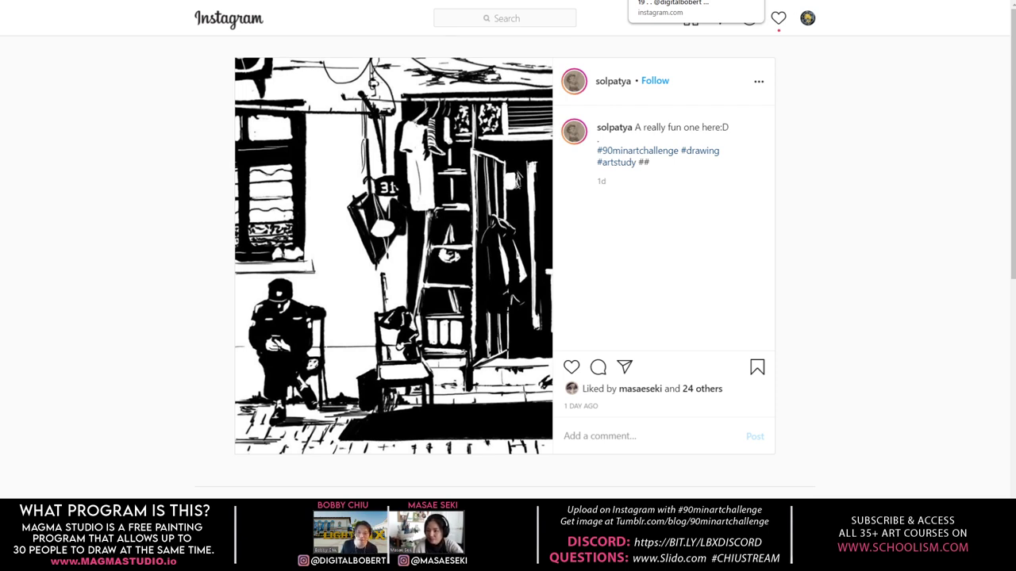
{"action": "left_click", "coordinate": [769, 3]}
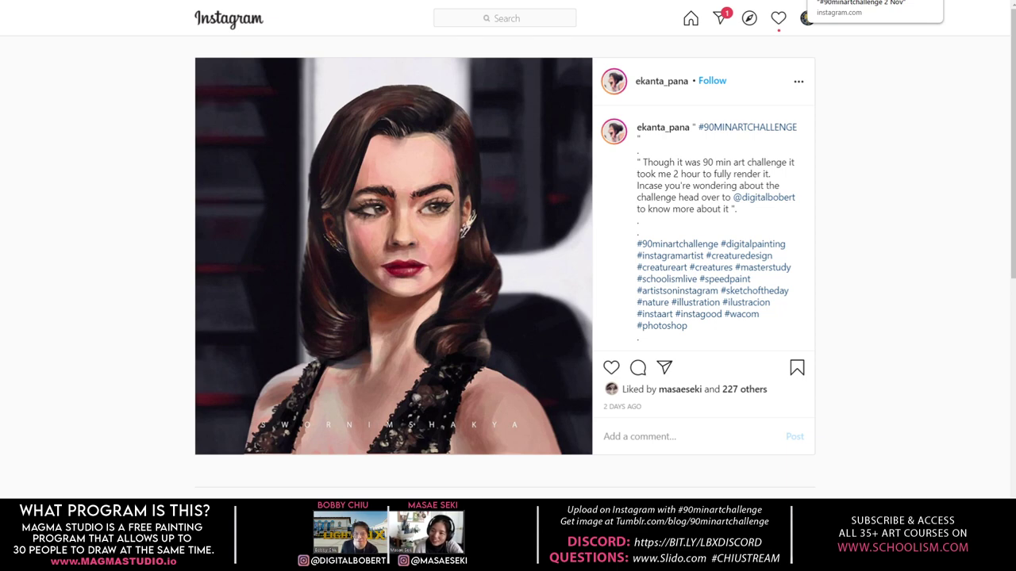
{"action": "left_click", "coordinate": [825, 0]}
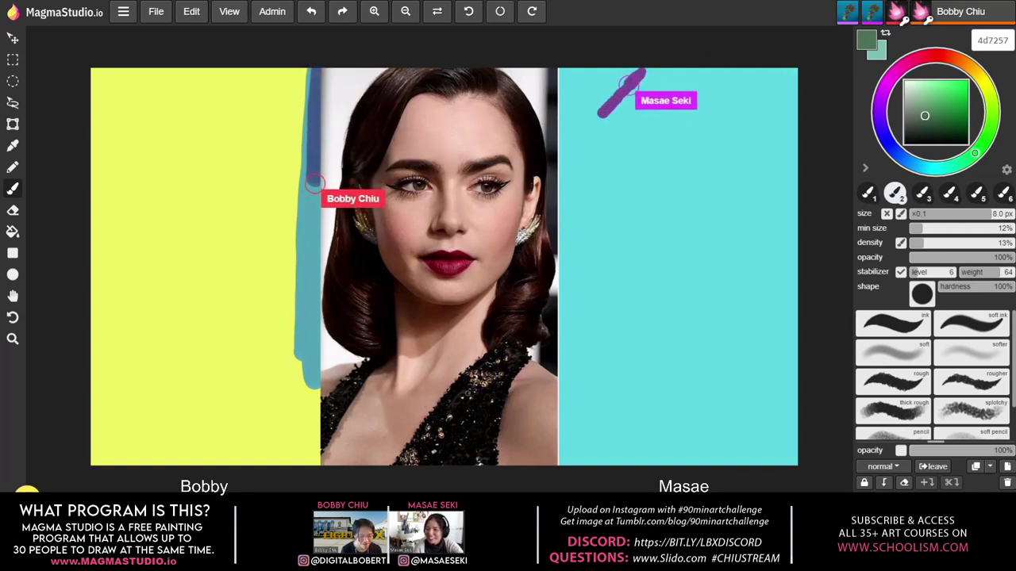
In MagmaStudio, paint a blue vertical band along the yellow area's edge beside the portrait photo and add green and purple patches over it.
{"action": "left_click_drag", "start_coordinate": [313, 183], "coordinate": [309, 347]}
{"action": "left_click_drag", "start_coordinate": [310, 250], "coordinate": [311, 386]}
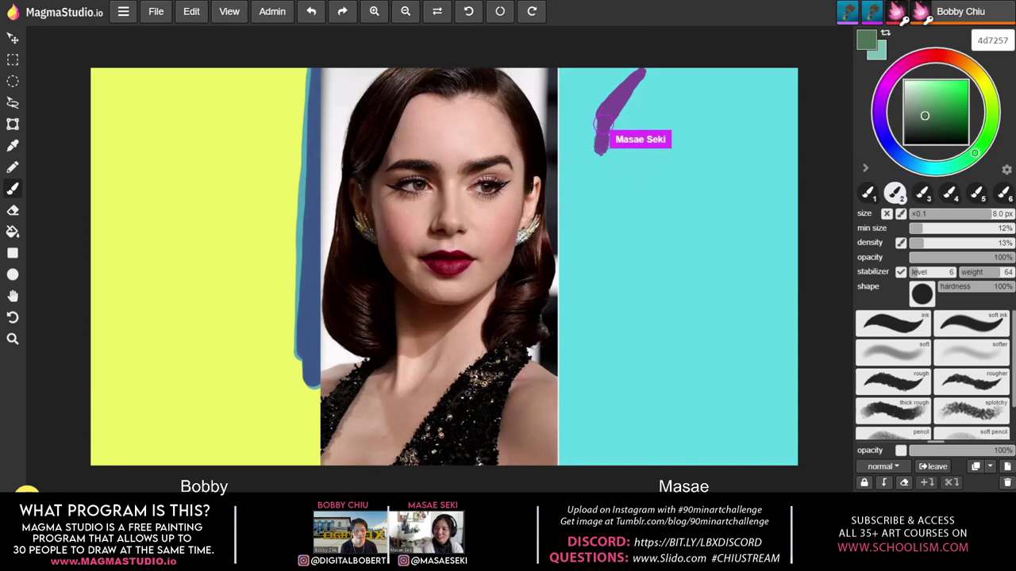
{"action": "left_click", "coordinate": [313, 121]}
{"action": "left_click_drag", "start_coordinate": [310, 184], "coordinate": [312, 111]}
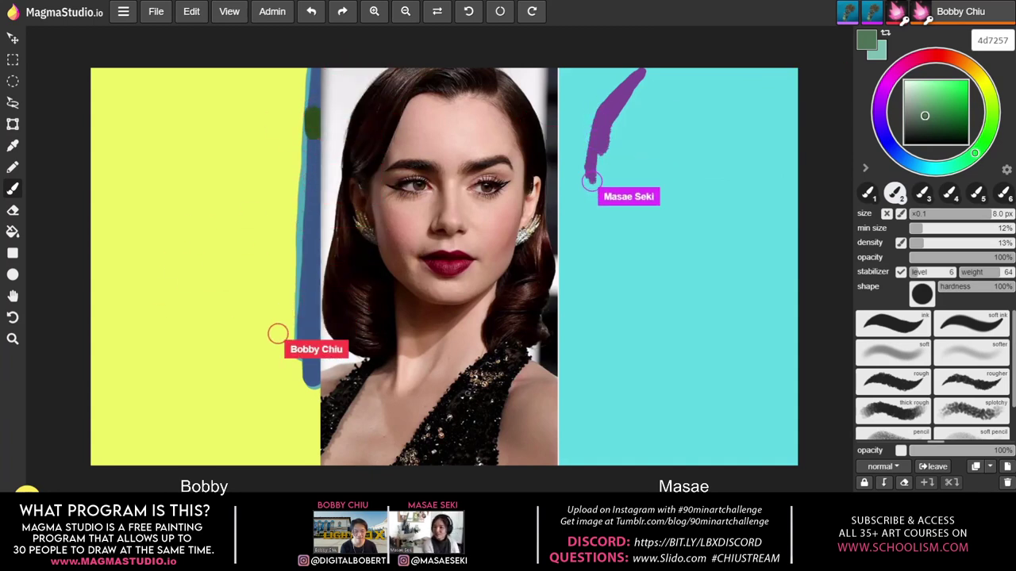
{"action": "left_click_drag", "start_coordinate": [306, 176], "coordinate": [302, 201]}
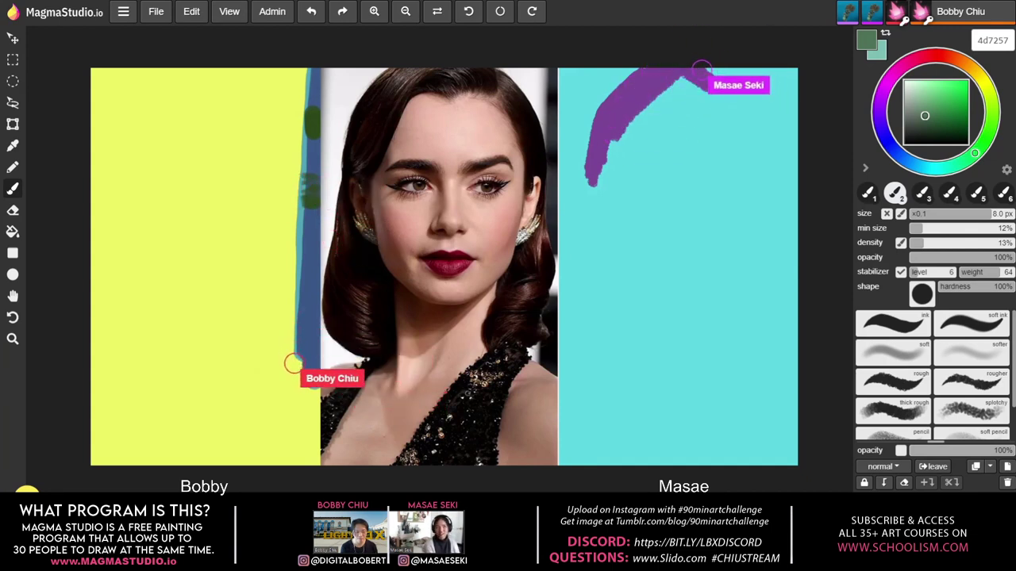
{"action": "mouse_move", "coordinate": [309, 264]}
{"action": "left_mouse_down"}
{"action": "mouse_move", "coordinate": [307, 240]}
{"action": "mouse_move", "coordinate": [302, 279]}
{"action": "mouse_move", "coordinate": [314, 288]}
{"action": "left_mouse_up"}
{"action": "key", "text": "ctrl+z"}
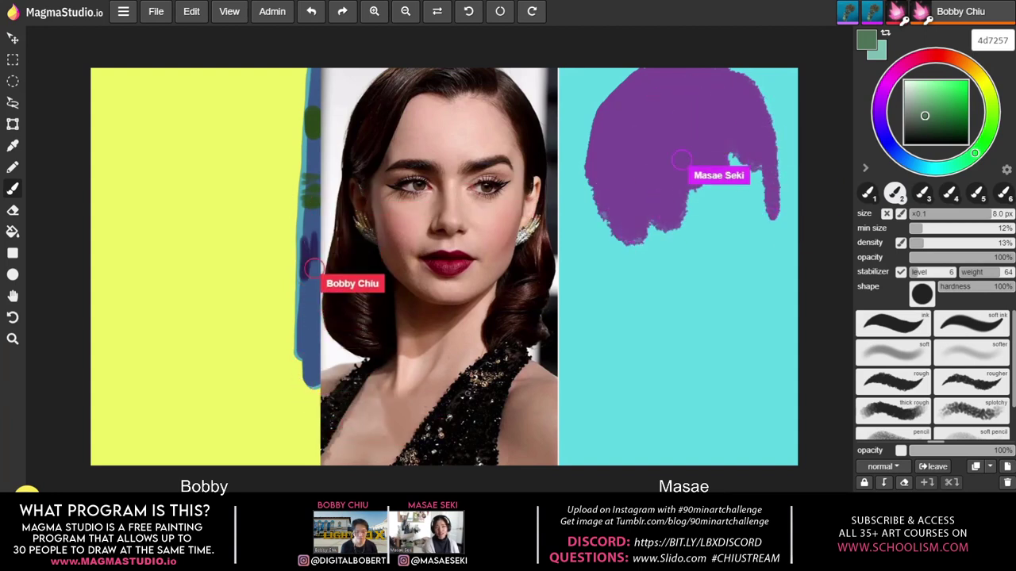
{"action": "left_click_drag", "start_coordinate": [297, 320], "coordinate": [295, 239]}
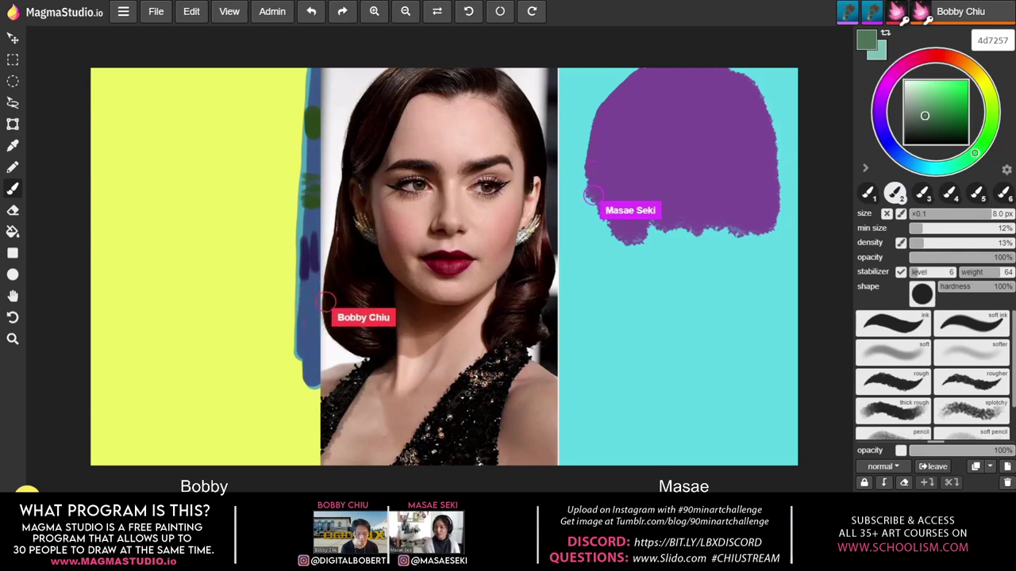
{"action": "mouse_move", "coordinate": [341, 280]}
{"action": "left_mouse_down"}
{"action": "mouse_move", "coordinate": [309, 292]}
{"action": "mouse_move", "coordinate": [314, 342]}
{"action": "mouse_move", "coordinate": [313, 292]}
{"action": "left_mouse_up"}
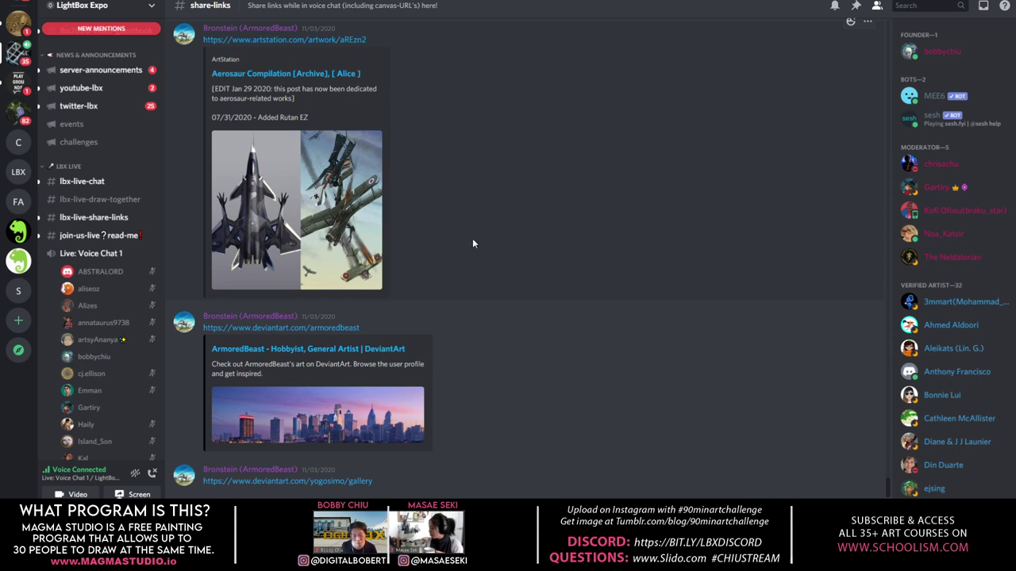
In Discord, open Live: Voice Chat 1 on the LightBox Expo server, watch the participant's screen stream, and return to the participant grid.
{"action": "scroll", "coordinate": [105, 319], "scroll_direction": "down", "scroll_amount": 3}
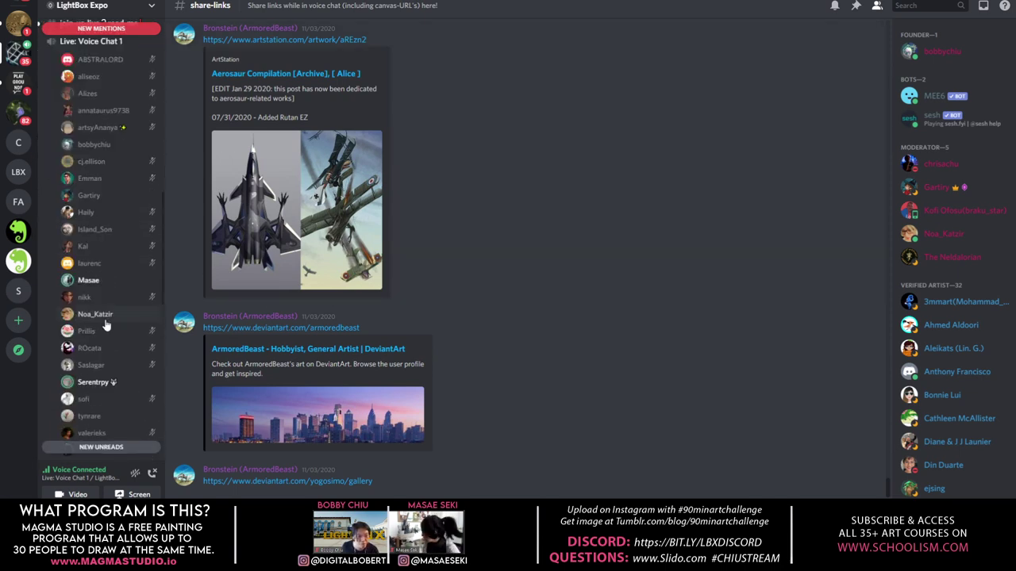
{"action": "scroll", "coordinate": [106, 325], "scroll_direction": "up", "scroll_amount": 2}
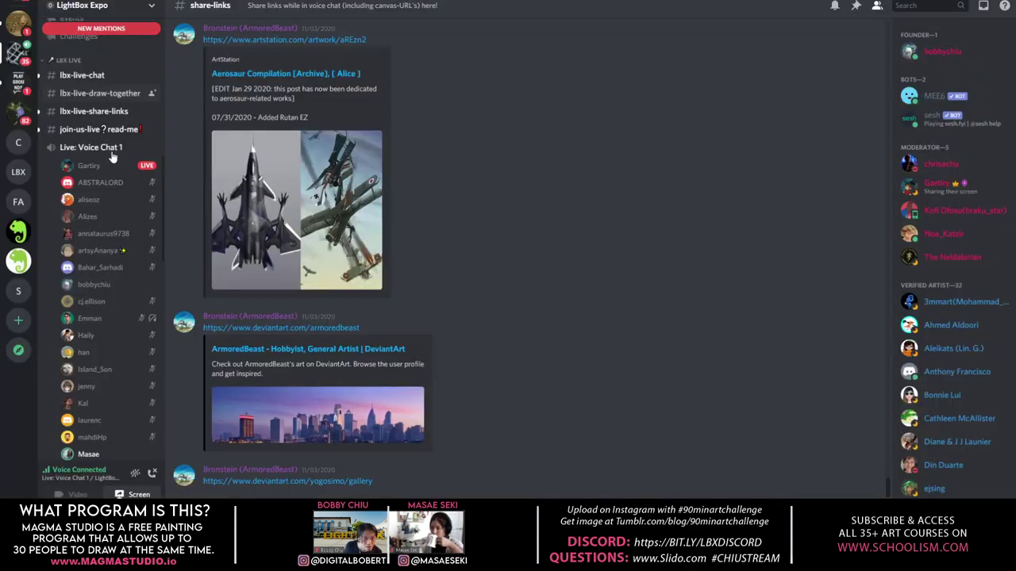
{"action": "left_click", "coordinate": [115, 165]}
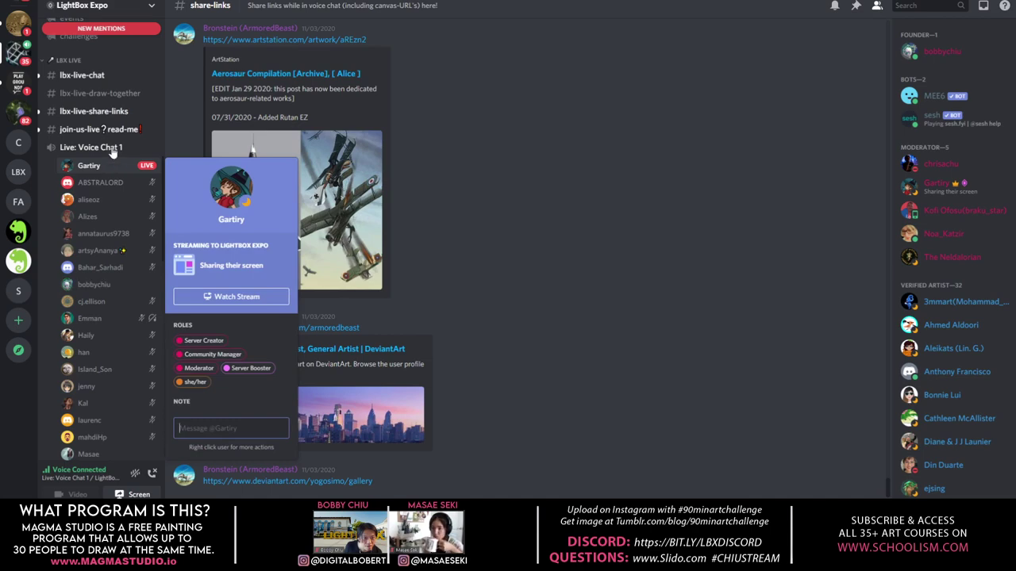
{"action": "left_click", "coordinate": [114, 149]}
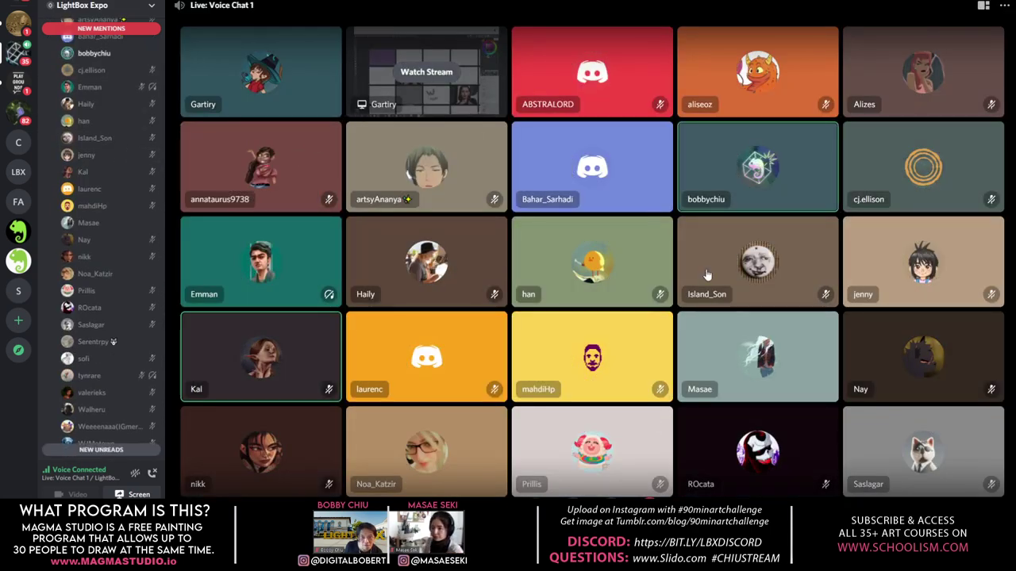
{"action": "left_click", "coordinate": [426, 73]}
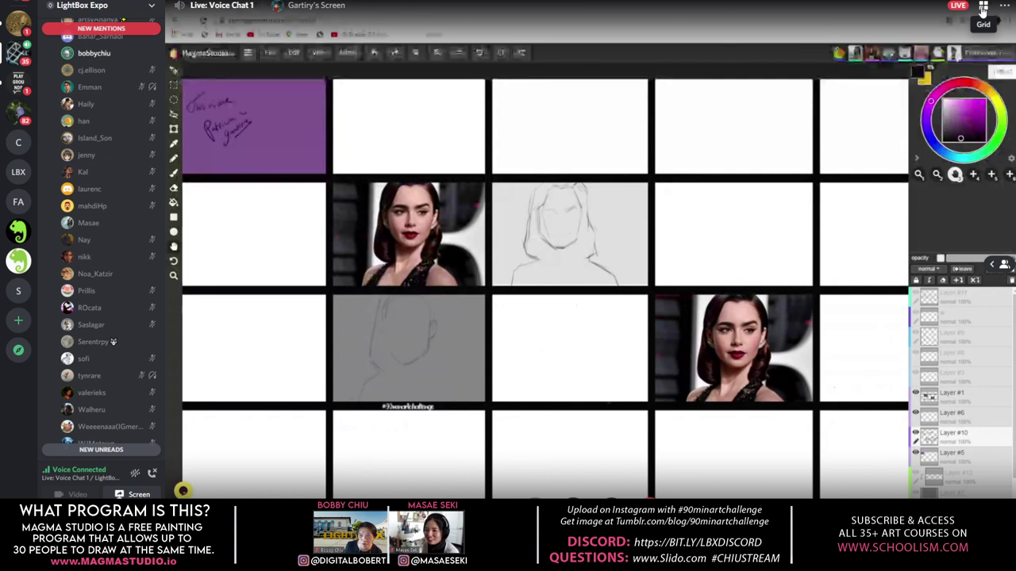
{"action": "left_click", "coordinate": [983, 7]}
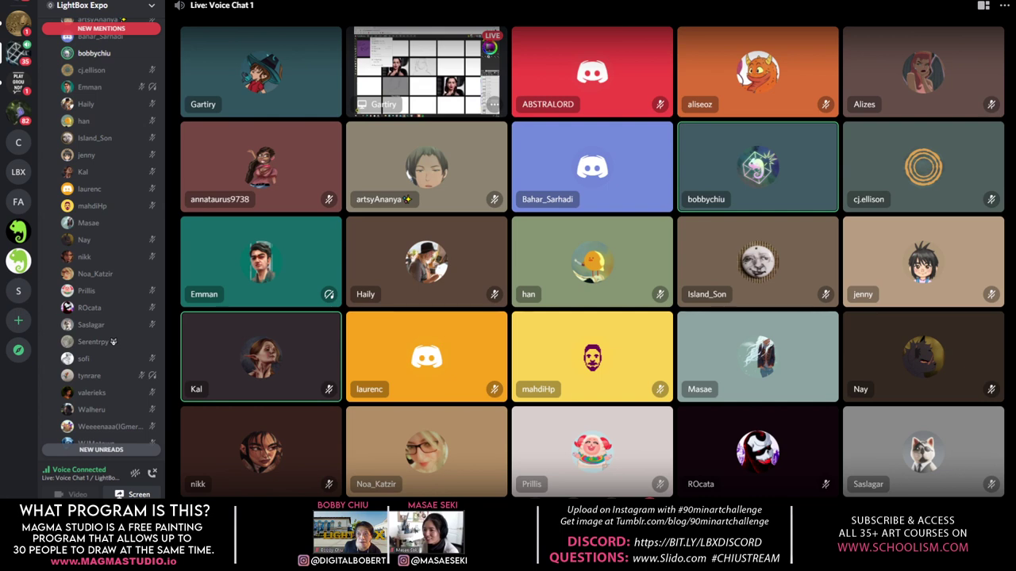
{"action": "scroll", "coordinate": [129, 185], "scroll_direction": "up", "scroll_amount": 3}
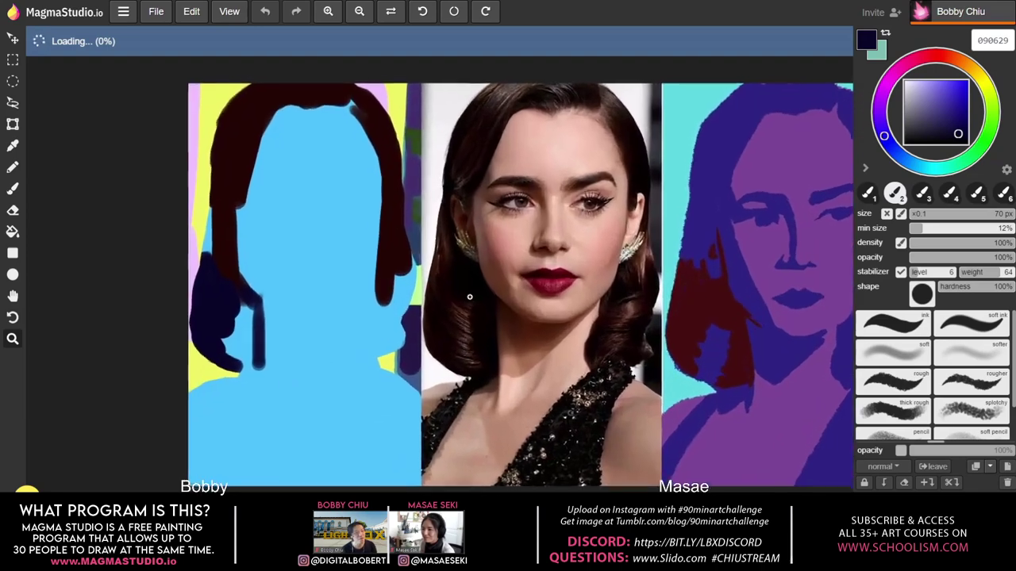
Outline the dress strap below the hair curl in dark brown and block in its outer side with dark teal strokes.
{"action": "left_click_drag", "start_coordinate": [489, 306], "coordinate": [369, 293]}
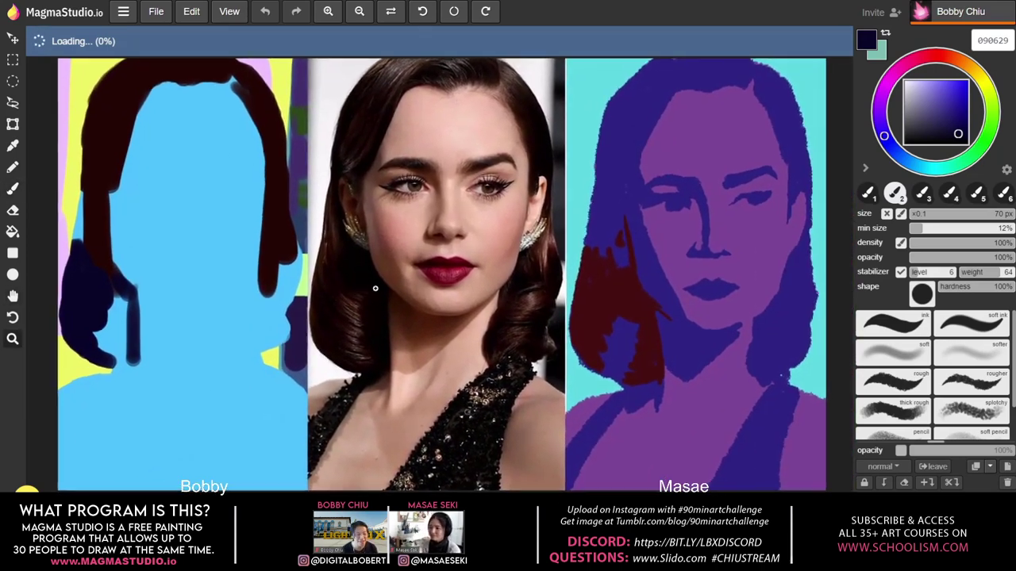
{"action": "scroll", "coordinate": [373, 292], "scroll_direction": "up", "scroll_amount": 1}
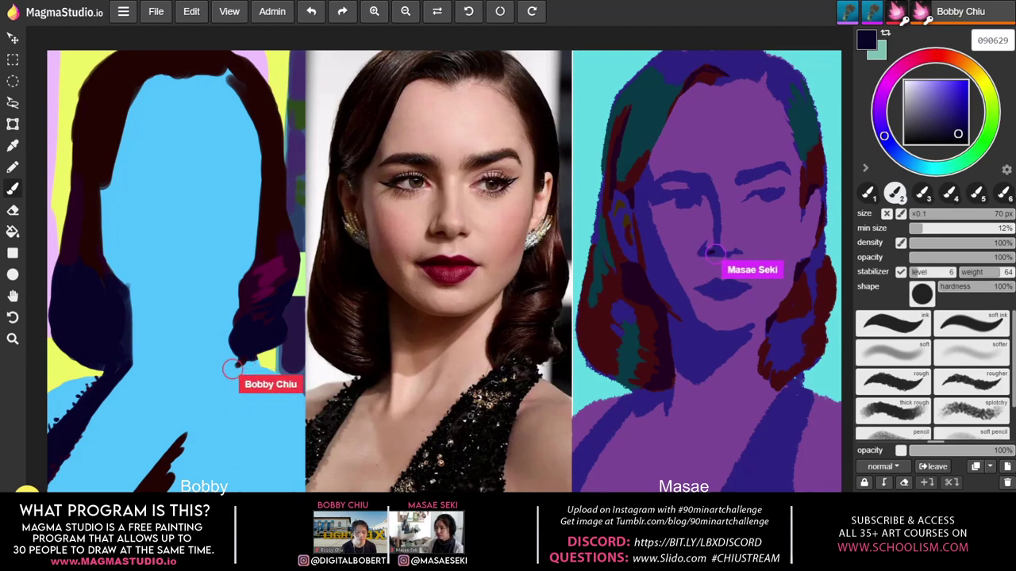
{"action": "left_click_drag", "start_coordinate": [233, 369], "coordinate": [172, 435]}
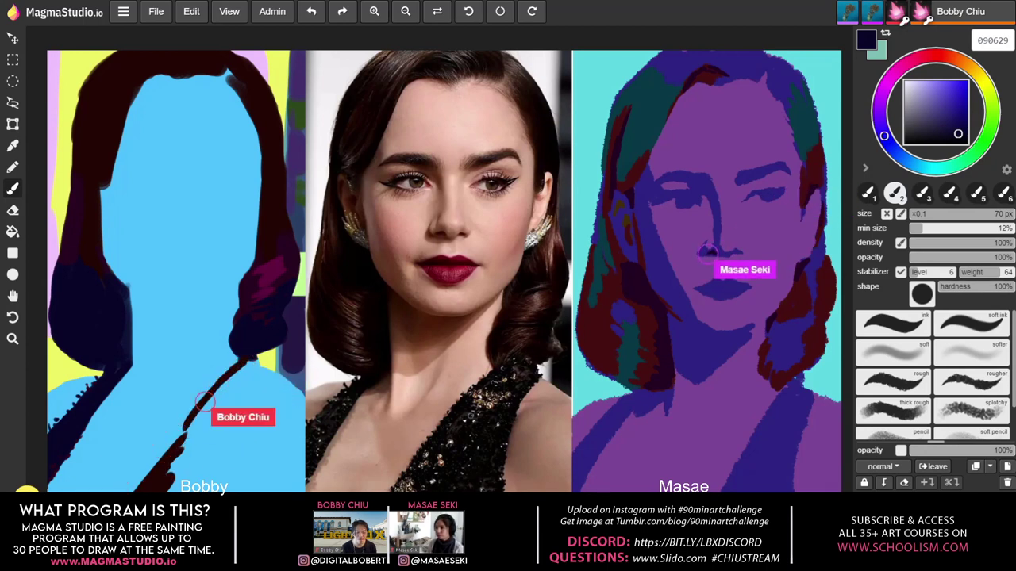
{"action": "mouse_move", "coordinate": [204, 401]}
{"action": "left_mouse_down"}
{"action": "mouse_move", "coordinate": [145, 486]}
{"action": "mouse_move", "coordinate": [185, 451]}
{"action": "mouse_move", "coordinate": [175, 474]}
{"action": "mouse_move", "coordinate": [234, 386]}
{"action": "left_mouse_up"}
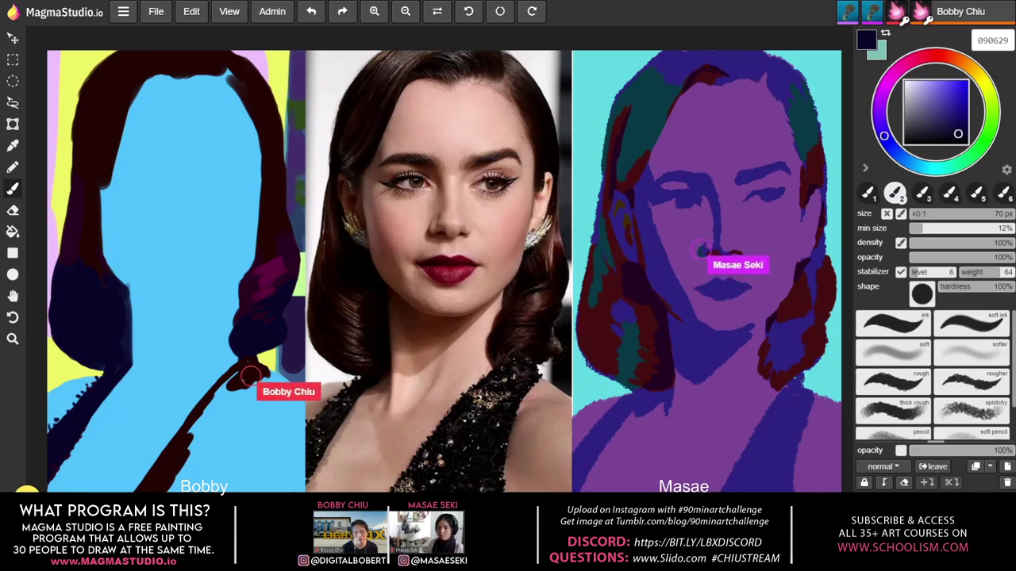
{"action": "mouse_move", "coordinate": [242, 372]}
{"action": "left_mouse_down"}
{"action": "mouse_move", "coordinate": [237, 397]}
{"action": "mouse_move", "coordinate": [264, 379]}
{"action": "left_mouse_up"}
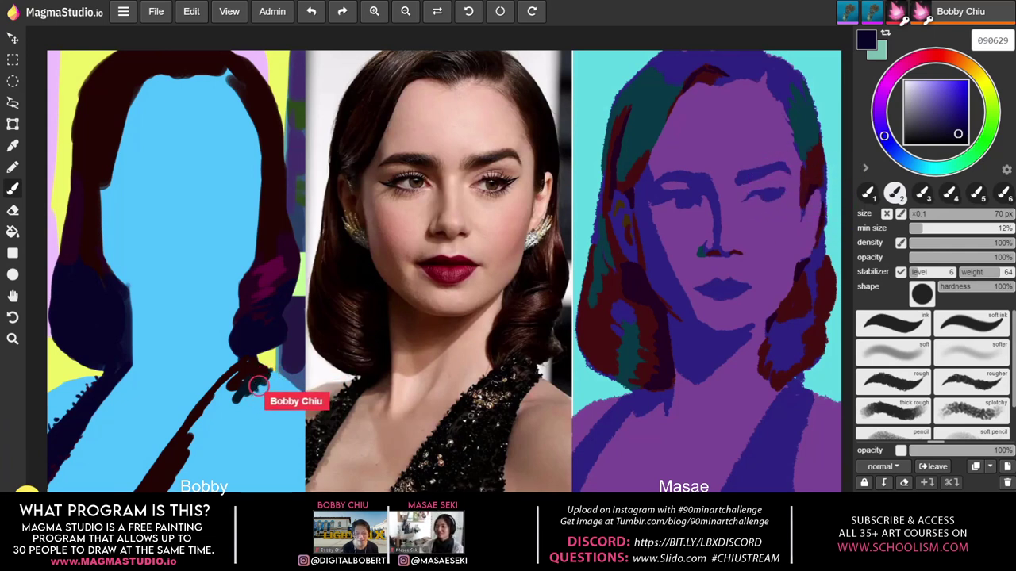
{"action": "mouse_move", "coordinate": [242, 373]}
{"action": "left_mouse_down"}
{"action": "mouse_move", "coordinate": [249, 397]}
{"action": "mouse_move", "coordinate": [215, 453]}
{"action": "left_mouse_up"}
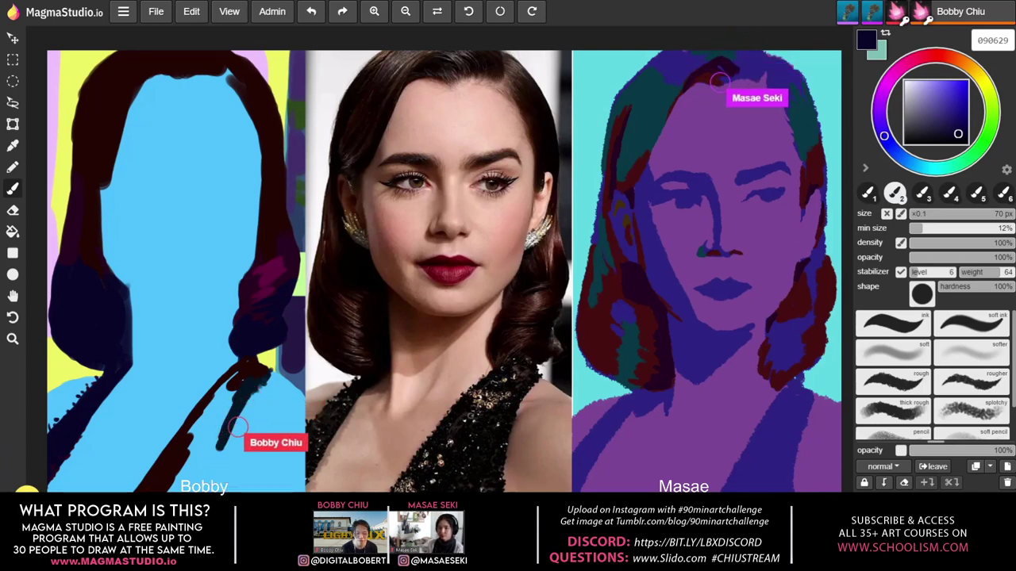
{"action": "mouse_move", "coordinate": [238, 386]}
{"action": "left_mouse_down"}
{"action": "mouse_move", "coordinate": [246, 415]}
{"action": "mouse_move", "coordinate": [230, 449]}
{"action": "left_mouse_up"}
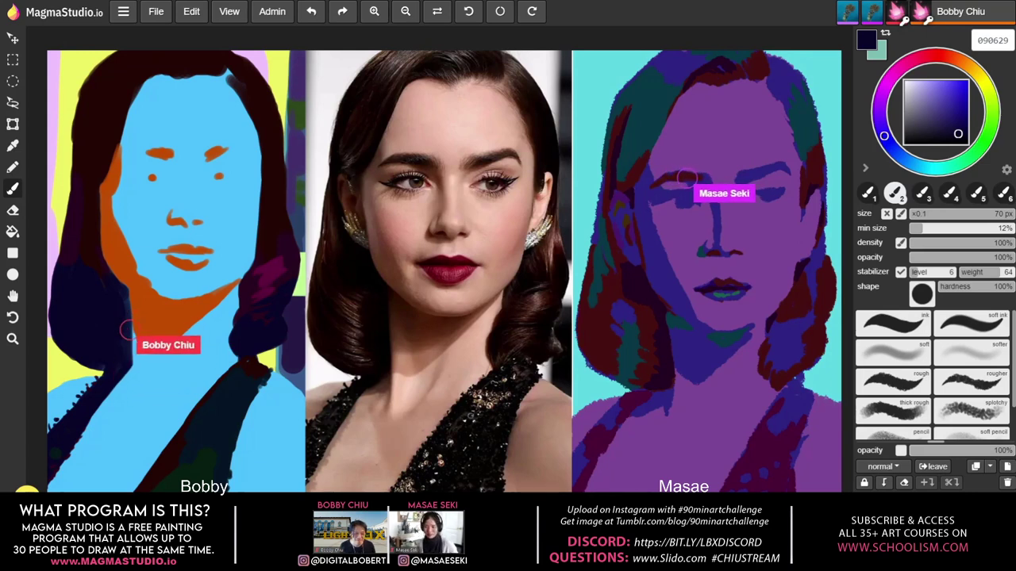
Paint orange shadow strokes beside the neck and along the upper arm, and fill the forehead with light aqua.
{"action": "mouse_move", "coordinate": [131, 327]}
{"action": "left_mouse_down"}
{"action": "mouse_move", "coordinate": [131, 387]}
{"action": "mouse_move", "coordinate": [129, 367]}
{"action": "left_mouse_up"}
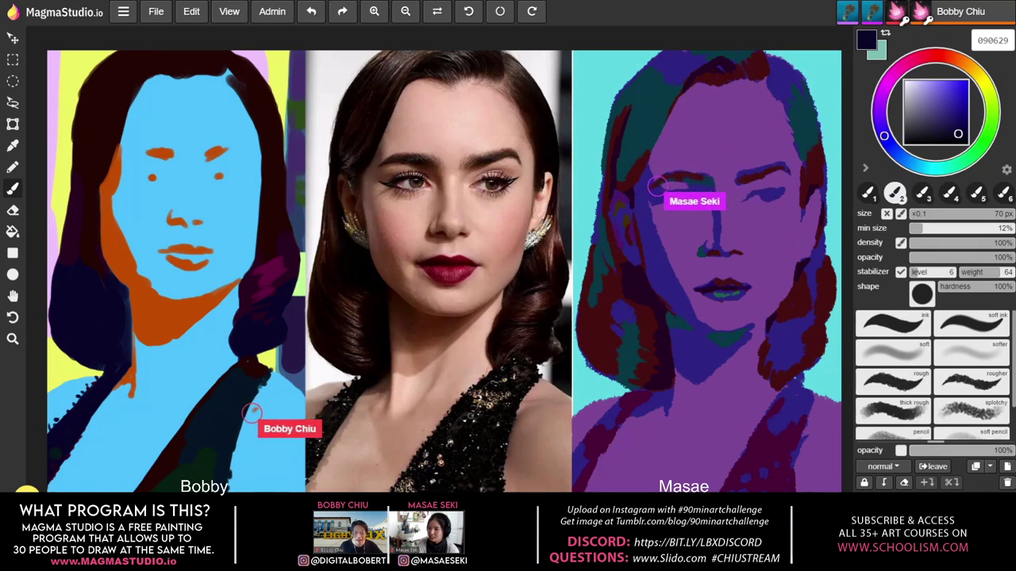
{"action": "left_click_drag", "start_coordinate": [248, 409], "coordinate": [238, 466]}
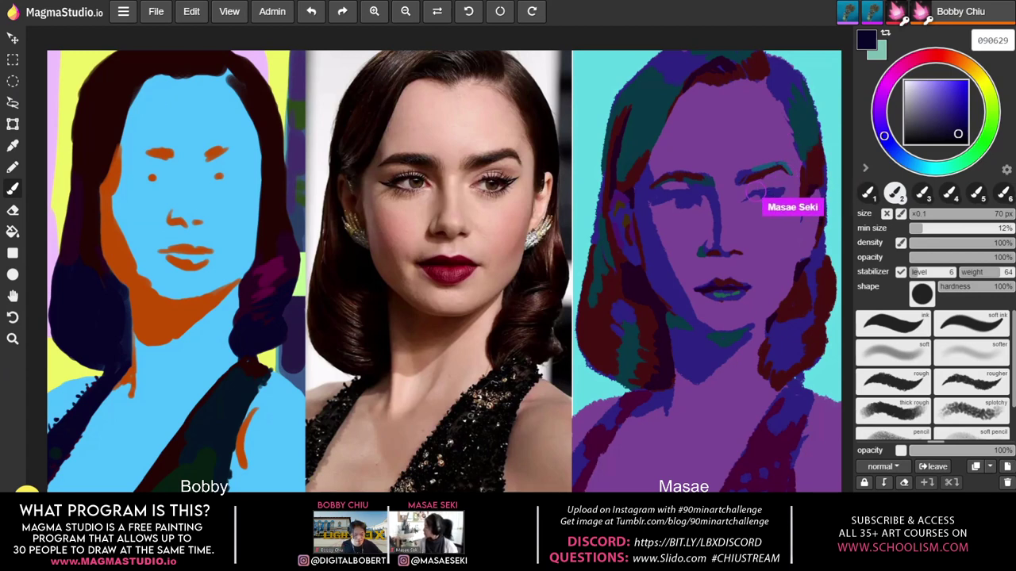
{"action": "mouse_move", "coordinate": [228, 105]}
{"action": "left_mouse_down"}
{"action": "mouse_move", "coordinate": [199, 118]}
{"action": "mouse_move", "coordinate": [201, 96]}
{"action": "mouse_move", "coordinate": [217, 98]}
{"action": "mouse_move", "coordinate": [211, 90]}
{"action": "mouse_move", "coordinate": [232, 111]}
{"action": "mouse_move", "coordinate": [210, 86]}
{"action": "mouse_move", "coordinate": [166, 103]}
{"action": "mouse_move", "coordinate": [202, 93]}
{"action": "mouse_move", "coordinate": [188, 99]}
{"action": "mouse_move", "coordinate": [158, 85]}
{"action": "mouse_move", "coordinate": [157, 99]}
{"action": "mouse_move", "coordinate": [139, 86]}
{"action": "mouse_move", "coordinate": [148, 95]}
{"action": "mouse_move", "coordinate": [153, 88]}
{"action": "mouse_move", "coordinate": [139, 133]}
{"action": "mouse_move", "coordinate": [143, 102]}
{"action": "mouse_move", "coordinate": [152, 126]}
{"action": "mouse_move", "coordinate": [198, 120]}
{"action": "mouse_move", "coordinate": [175, 105]}
{"action": "left_mouse_up"}
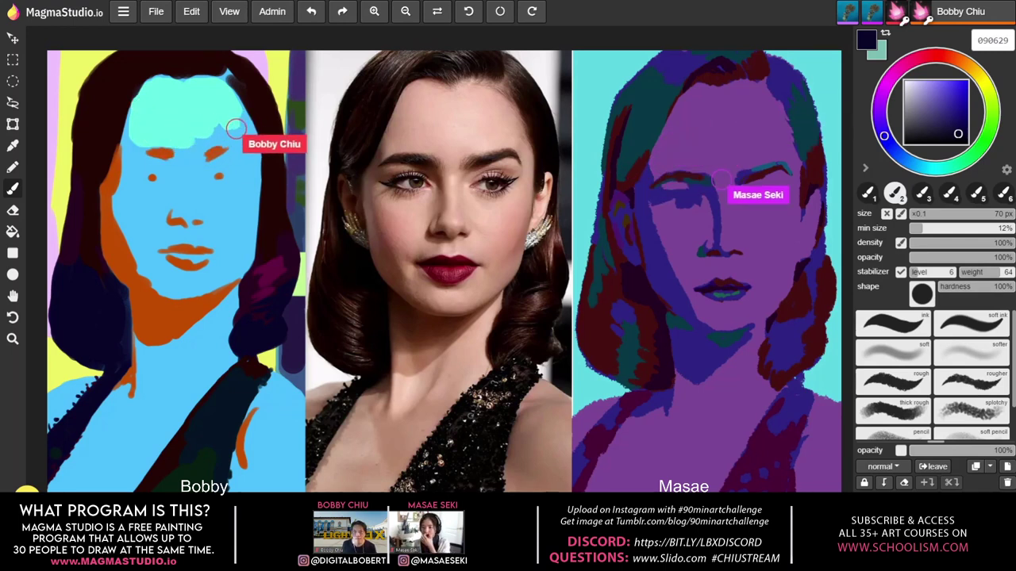
{"action": "mouse_move", "coordinate": [235, 128]}
{"action": "left_mouse_down"}
{"action": "mouse_move", "coordinate": [211, 141]}
{"action": "mouse_move", "coordinate": [205, 129]}
{"action": "left_mouse_up"}
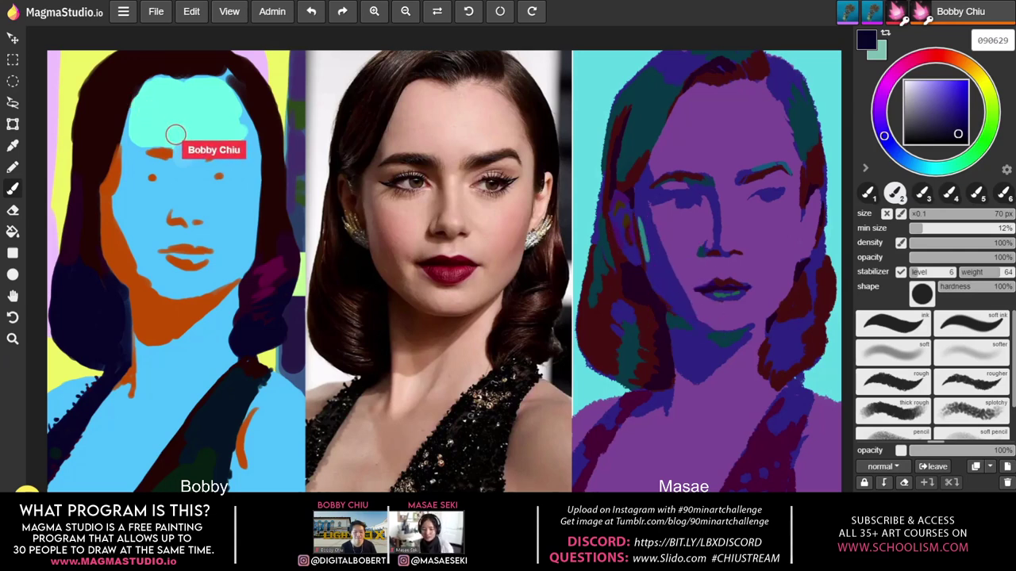
Add light cyan highlights to the lower face, neck and shoulder, with tan patches on the shaded cheek and neck.
{"action": "left_click", "coordinate": [184, 153]}
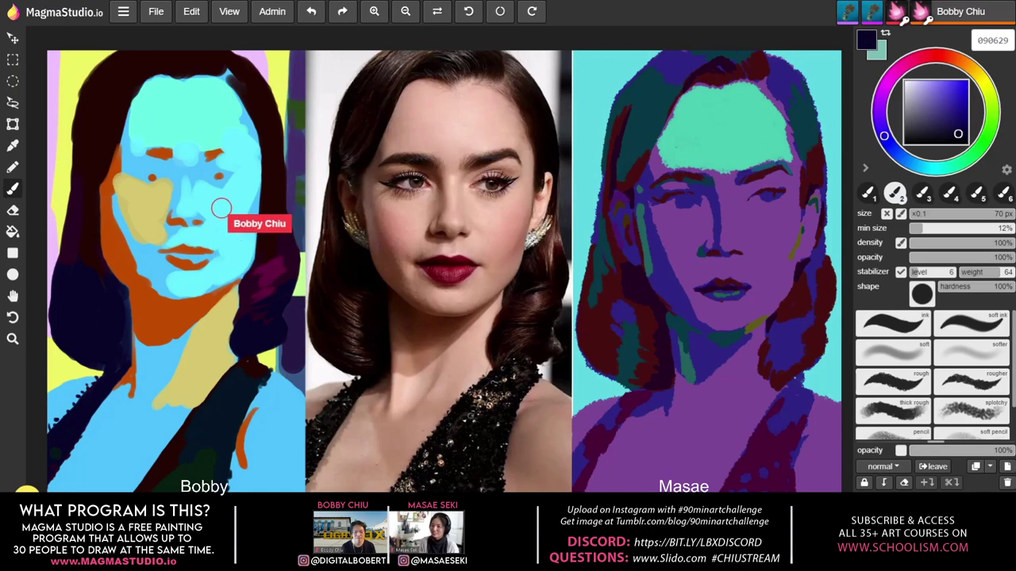
{"action": "mouse_move", "coordinate": [204, 277]}
{"action": "left_mouse_down"}
{"action": "mouse_move", "coordinate": [225, 307]}
{"action": "mouse_move", "coordinate": [216, 304]}
{"action": "mouse_move", "coordinate": [233, 287]}
{"action": "mouse_move", "coordinate": [243, 310]}
{"action": "mouse_move", "coordinate": [210, 337]}
{"action": "mouse_move", "coordinate": [199, 369]}
{"action": "mouse_move", "coordinate": [209, 367]}
{"action": "mouse_move", "coordinate": [134, 399]}
{"action": "left_mouse_up"}
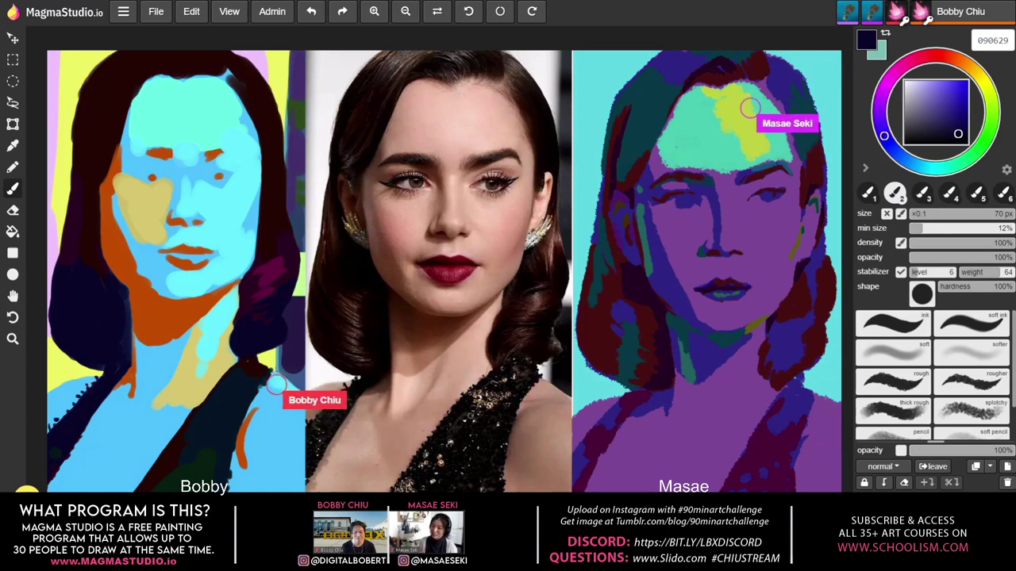
{"action": "left_click_drag", "start_coordinate": [274, 390], "coordinate": [215, 390]}
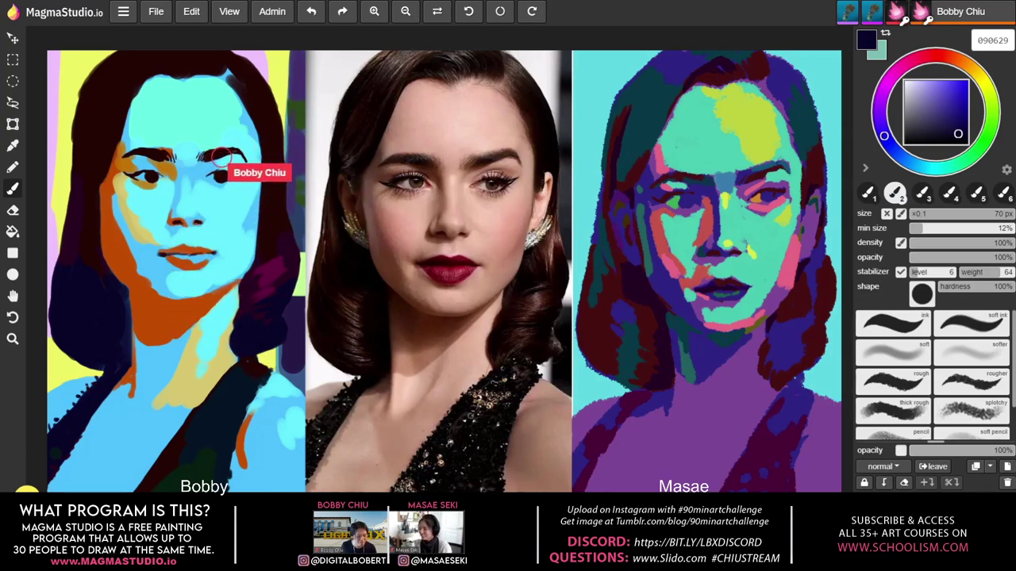
Switch to Discord, open Live: Voice Chat 1 on the LightBox Expo server, and watch the participant's live stream.
{"action": "key", "text": "alt+Tab"}
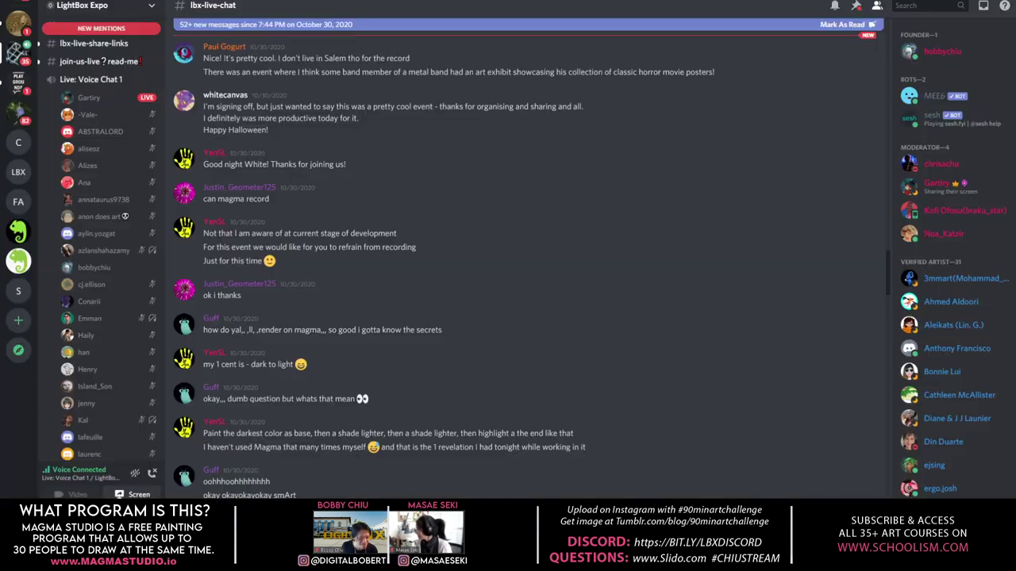
{"action": "left_click", "coordinate": [111, 79]}
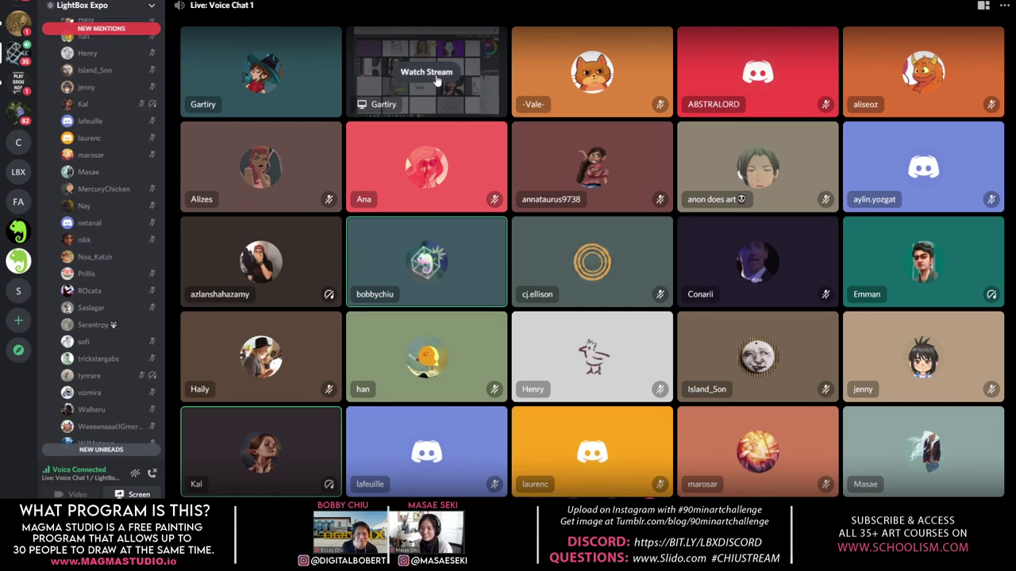
{"action": "left_click", "coordinate": [437, 79]}
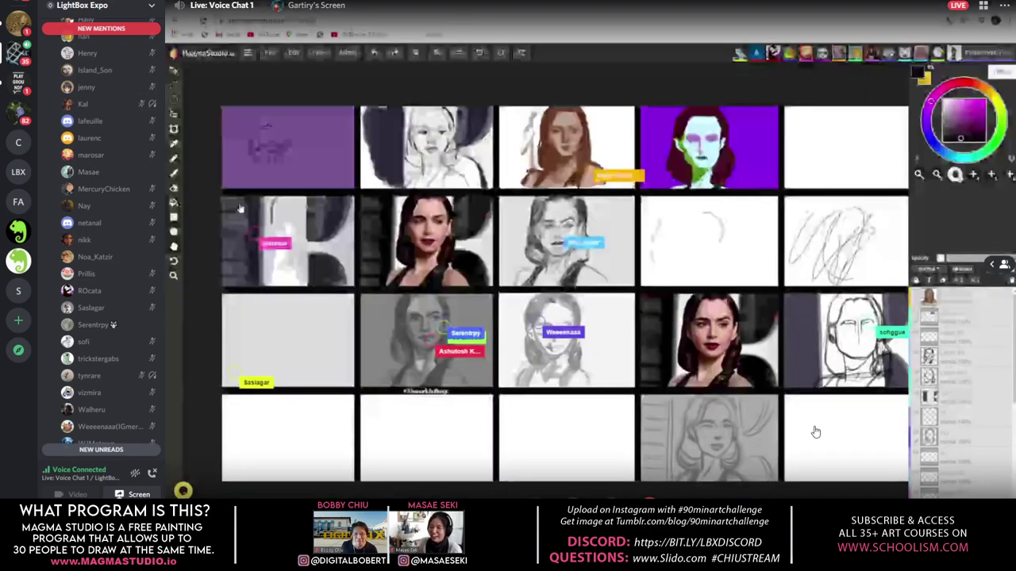
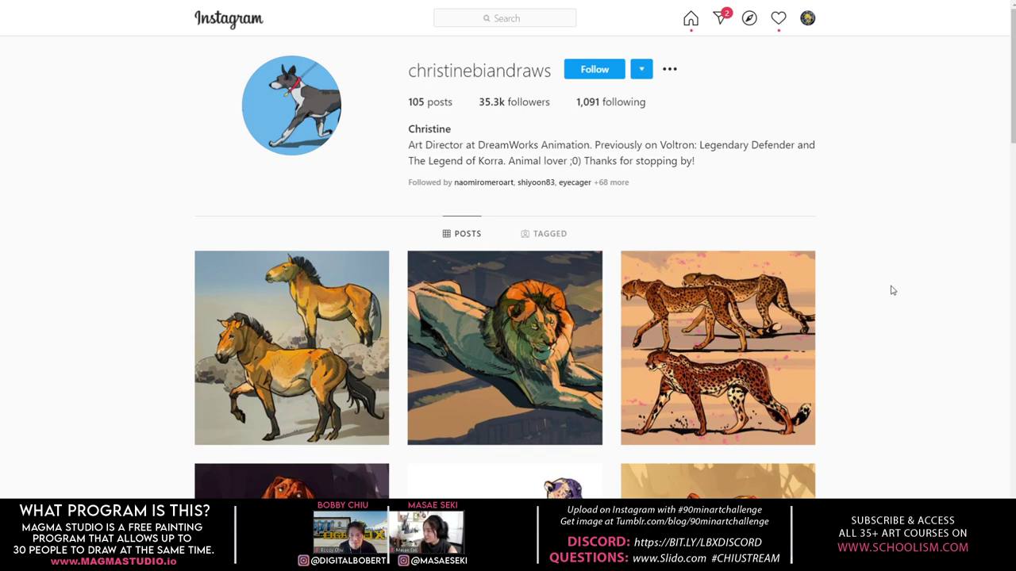
Look through the animal paintings in the post grid of the artist's Instagram profile.
{"action": "scroll", "coordinate": [864, 280], "scroll_direction": "down", "scroll_amount": 2}
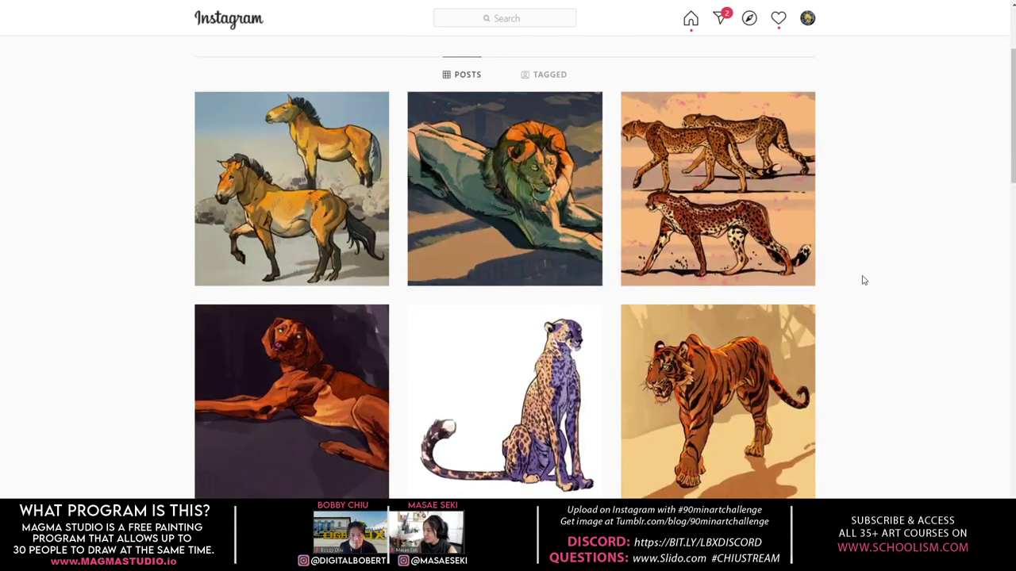
{"action": "scroll", "coordinate": [864, 280], "scroll_direction": "down", "scroll_amount": 2}
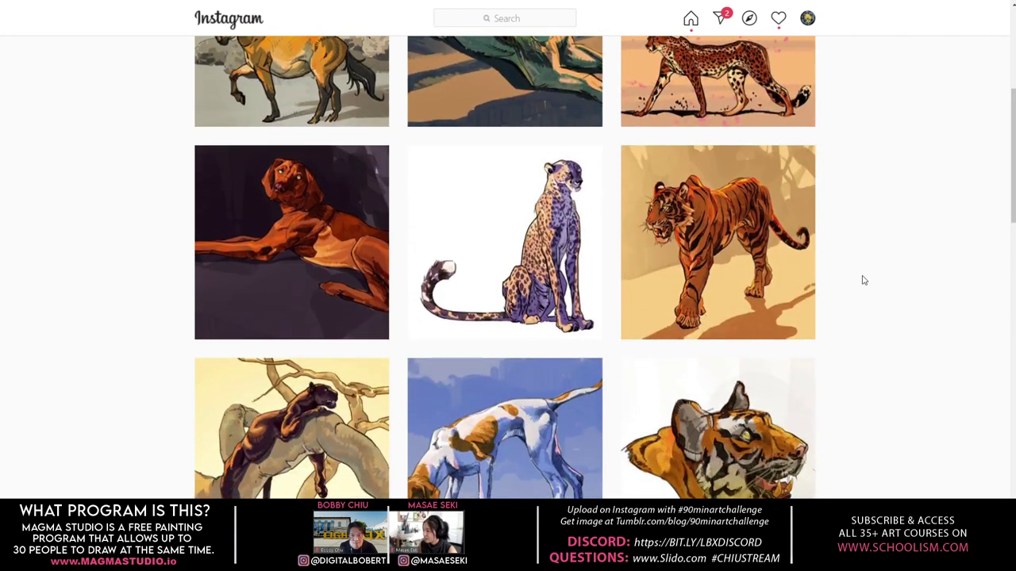
{"action": "scroll", "coordinate": [865, 280], "scroll_direction": "down", "scroll_amount": 3}
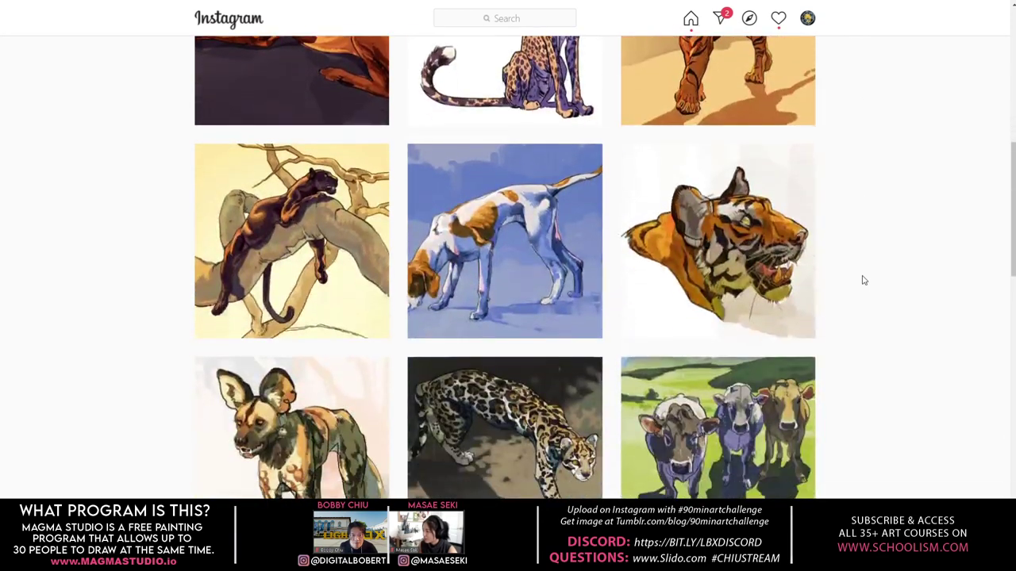
{"action": "scroll", "coordinate": [863, 280], "scroll_direction": "down", "scroll_amount": 3}
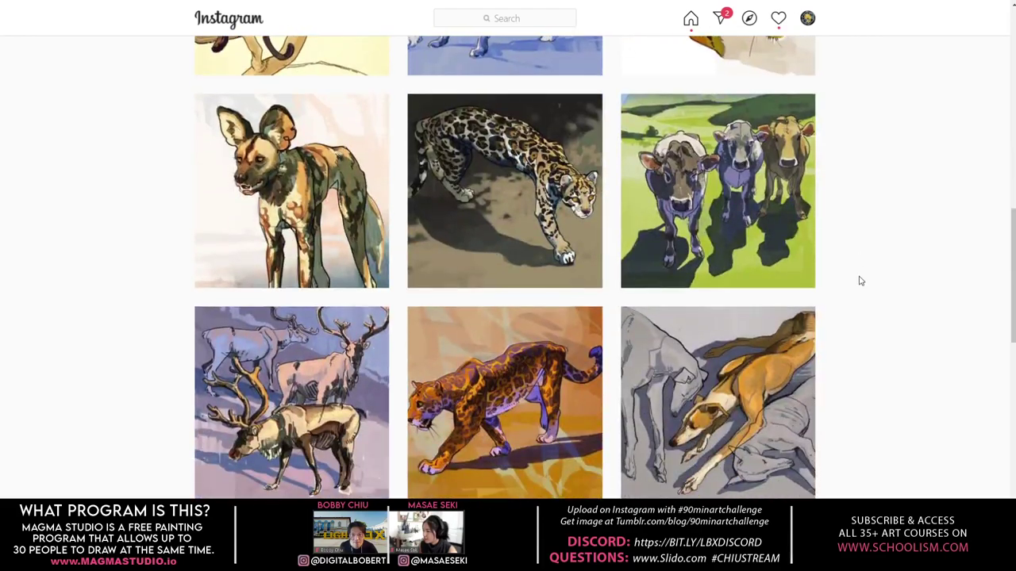
{"action": "scroll", "coordinate": [861, 281], "scroll_direction": "down", "scroll_amount": 3}
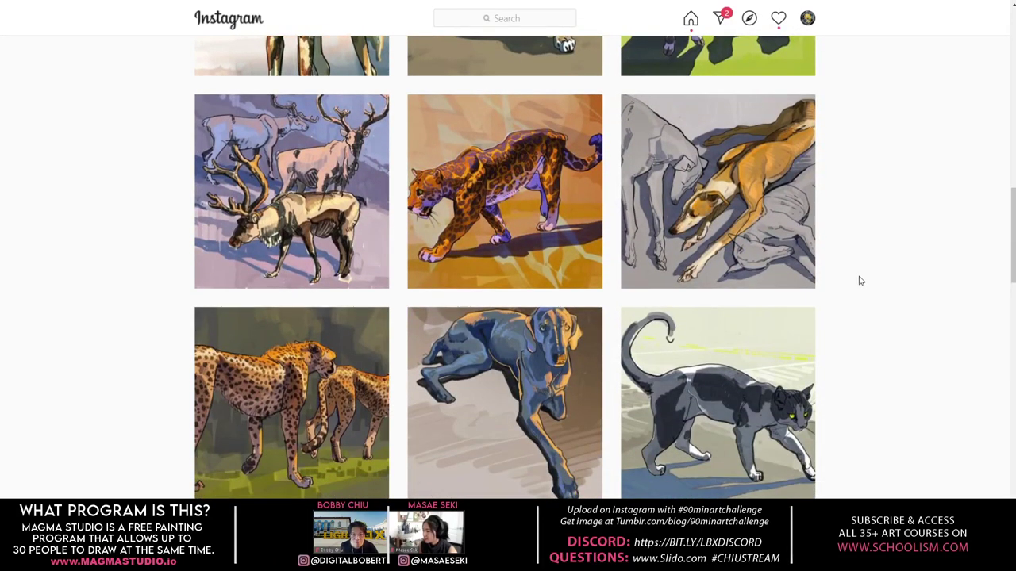
{"action": "scroll", "coordinate": [861, 281], "scroll_direction": "down", "scroll_amount": 4}
{"action": "scroll", "coordinate": [860, 280], "scroll_direction": "down", "scroll_amount": 3}
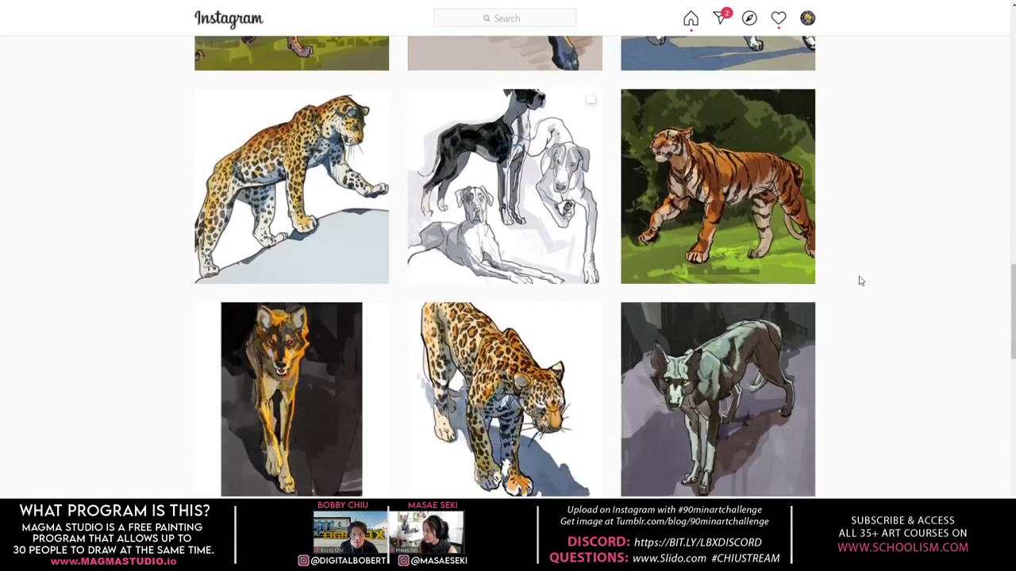
{"action": "scroll", "coordinate": [861, 281], "scroll_direction": "down", "scroll_amount": 3}
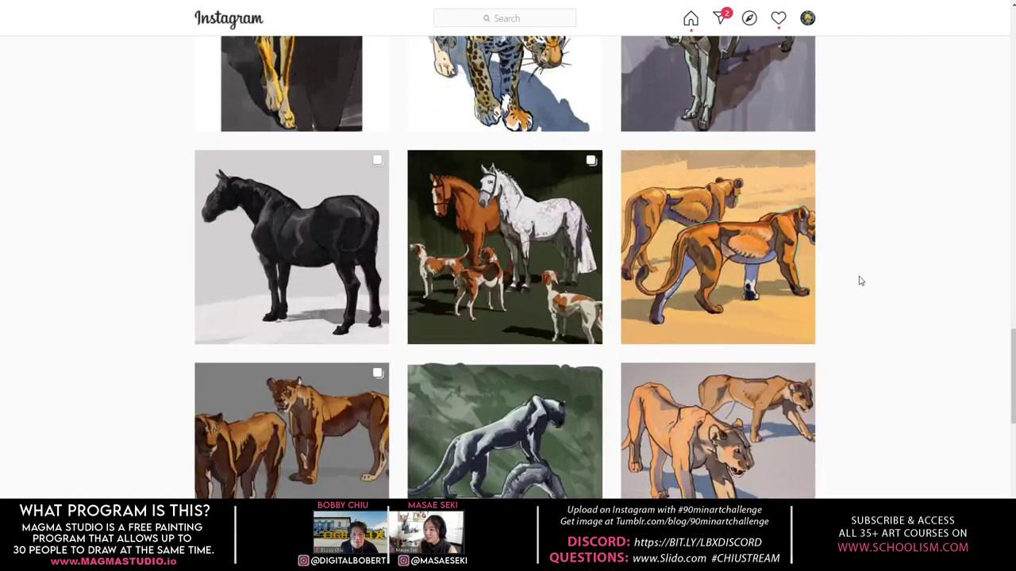
{"action": "scroll", "coordinate": [861, 281], "scroll_direction": "down", "scroll_amount": 3}
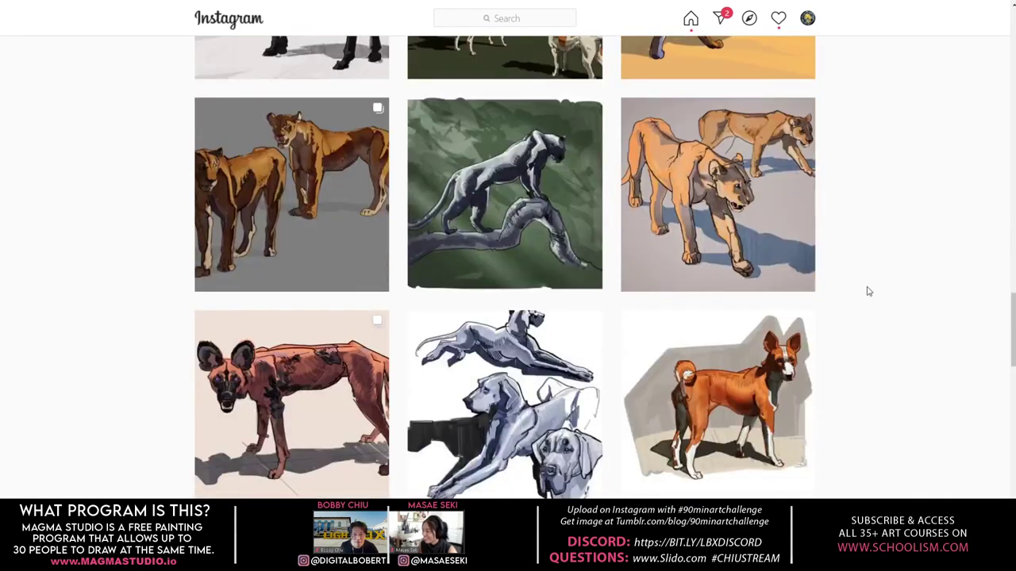
{"action": "scroll", "coordinate": [872, 297], "scroll_direction": "down", "scroll_amount": 3}
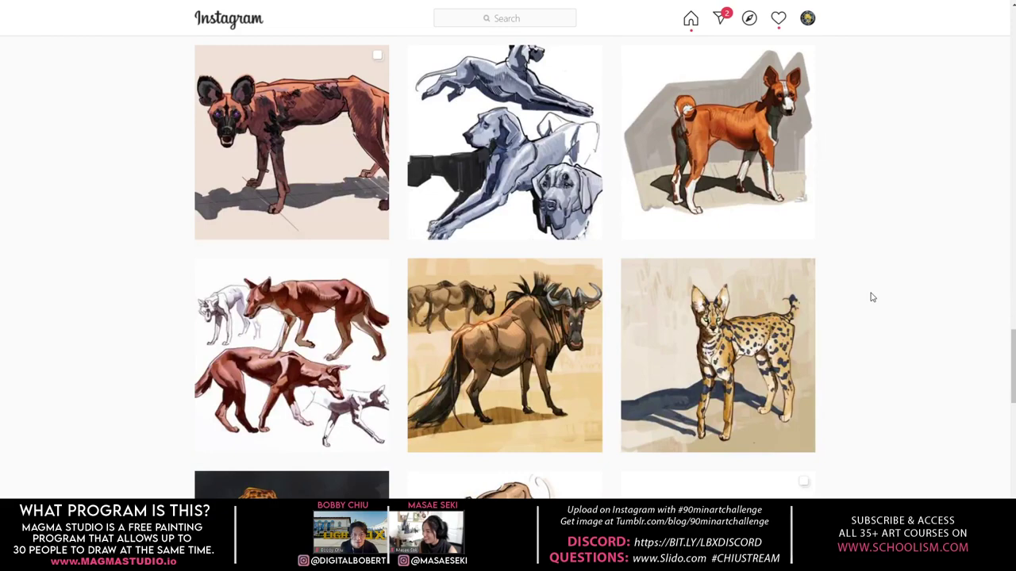
{"action": "scroll", "coordinate": [873, 297], "scroll_direction": "down", "scroll_amount": 3}
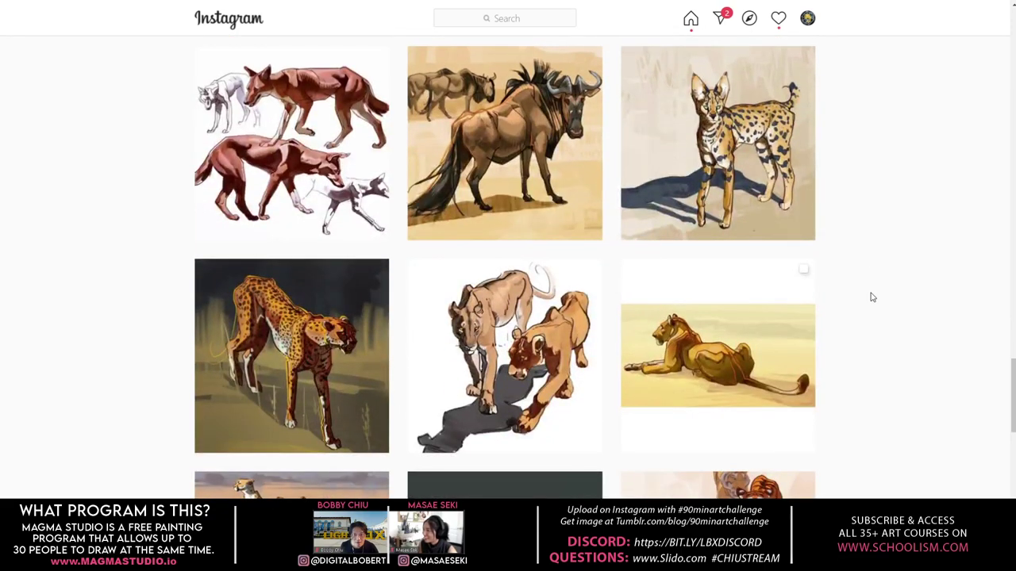
{"action": "scroll", "coordinate": [872, 297], "scroll_direction": "down", "scroll_amount": 3}
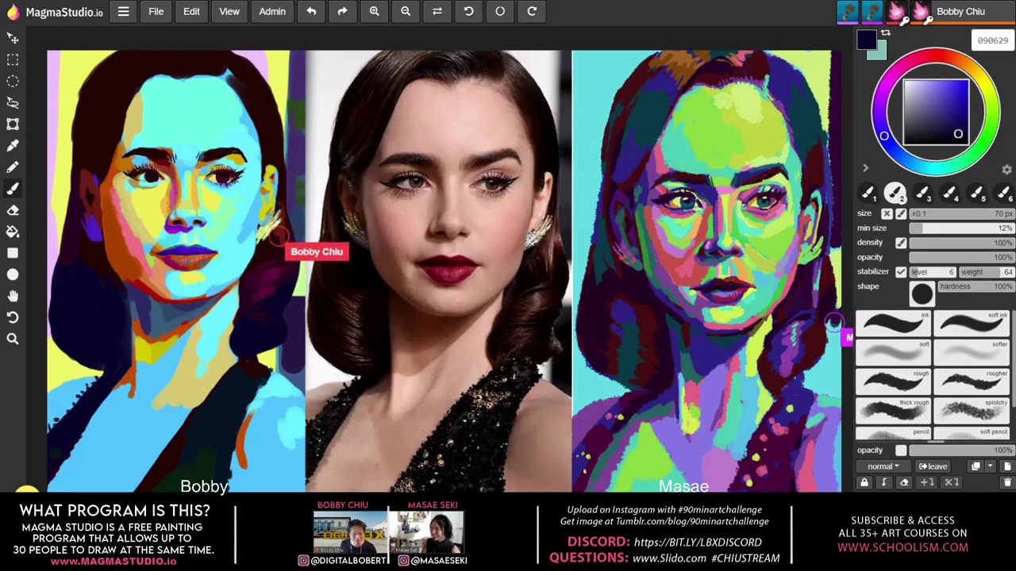
Switch to the artist's ArtStation portfolio page and look over the project thumbnails.
{"action": "key", "text": "ctrl+Tab"}
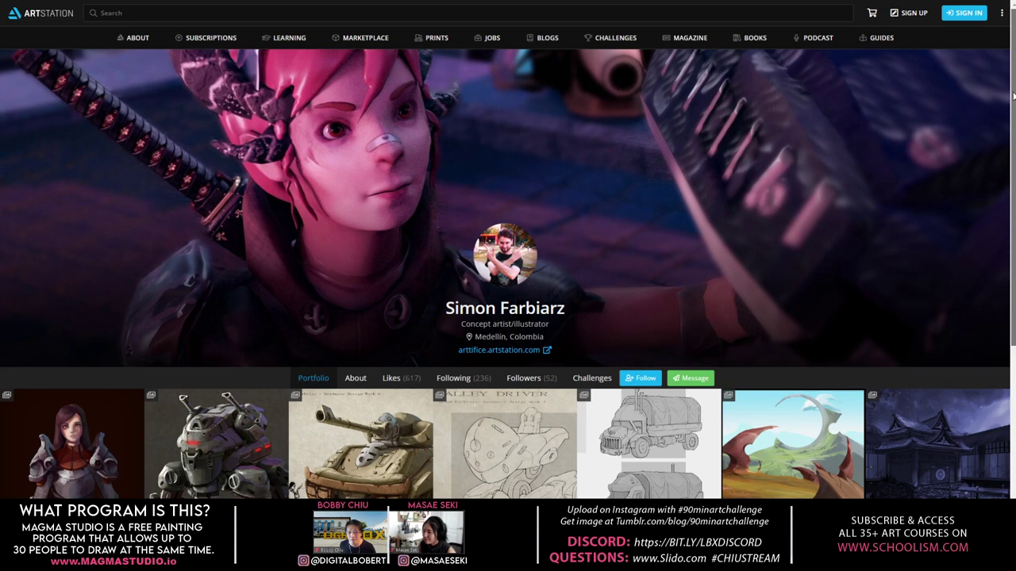
{"action": "scroll", "coordinate": [1000, 159], "scroll_direction": "down", "scroll_amount": 2}
{"action": "scroll", "coordinate": [998, 201], "scroll_direction": "down", "scroll_amount": 2}
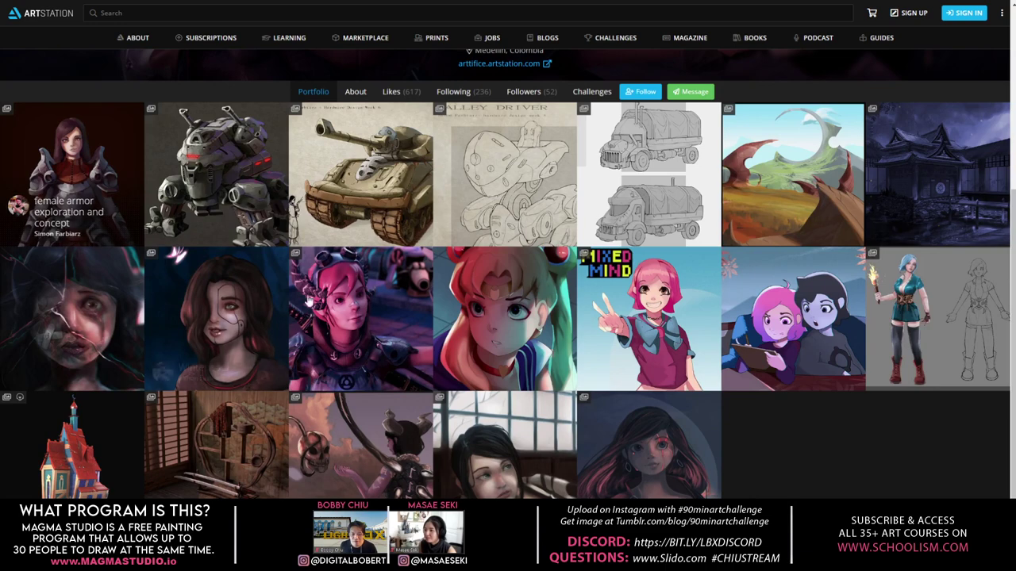
View the Sailor moon Redraw and Mechanical - walker tank projects, returning to the portfolio after each.
{"action": "left_click", "coordinate": [521, 329]}
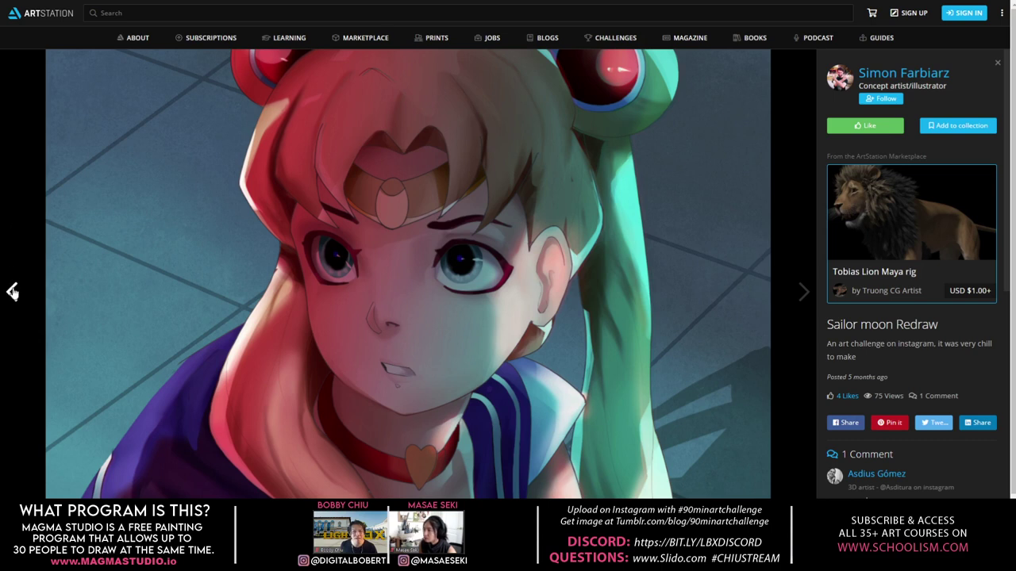
{"action": "left_click", "coordinate": [999, 63]}
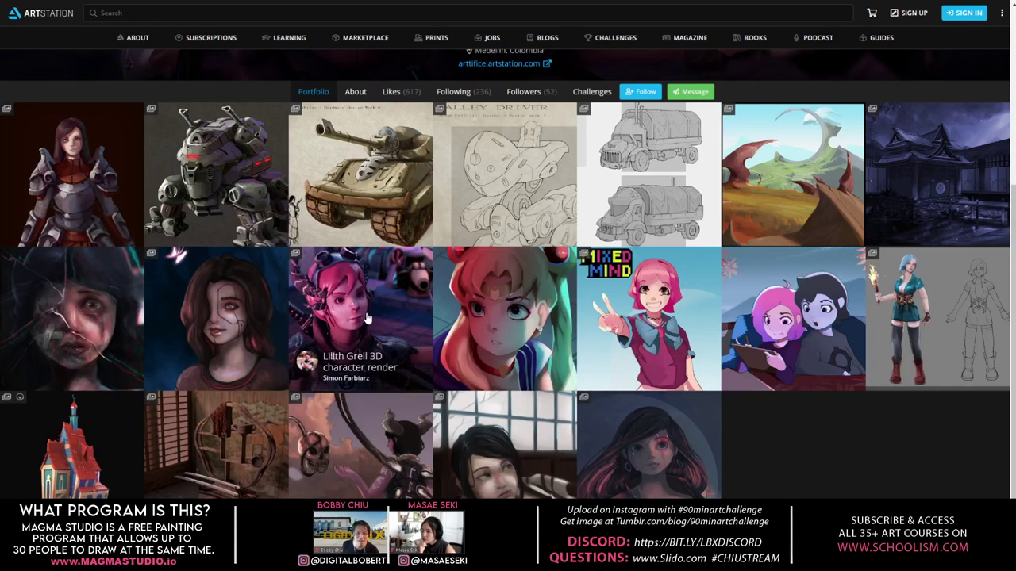
{"action": "left_click", "coordinate": [235, 192]}
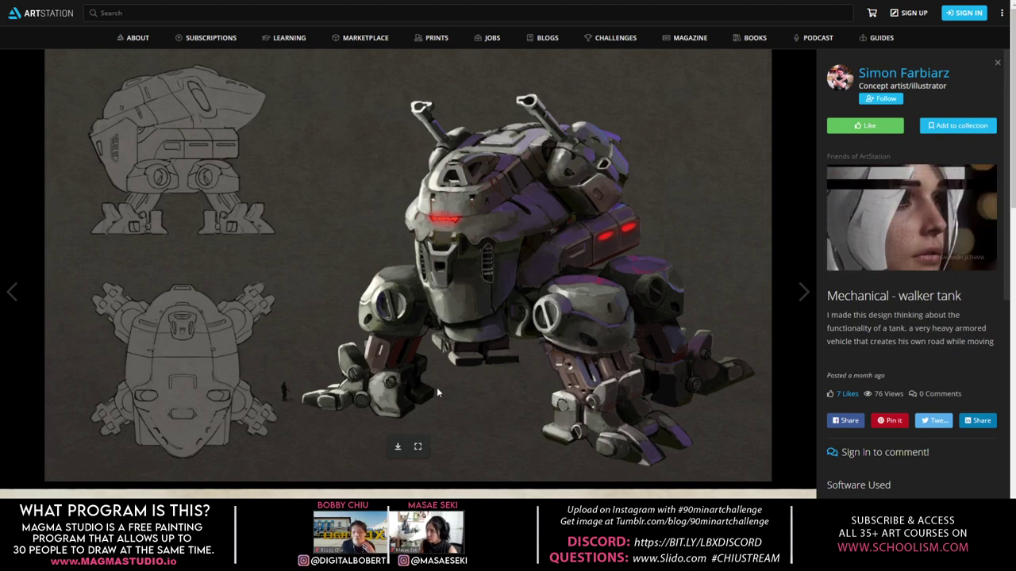
{"action": "scroll", "coordinate": [348, 357], "scroll_direction": "down", "scroll_amount": 2}
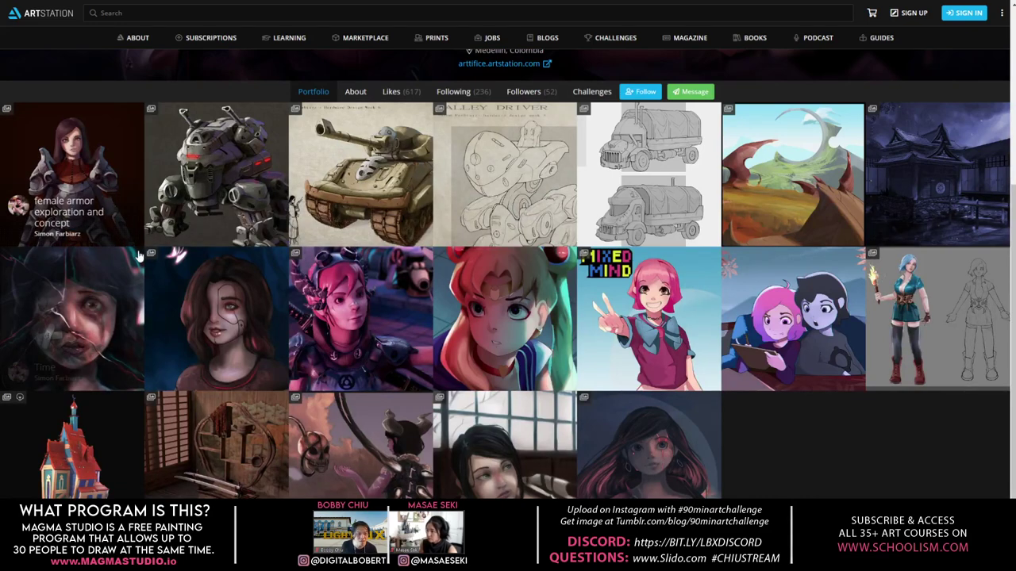
View the painted and line-drawn images of the tank concept project, and return to the portfolio.
{"action": "left_click", "coordinate": [371, 177]}
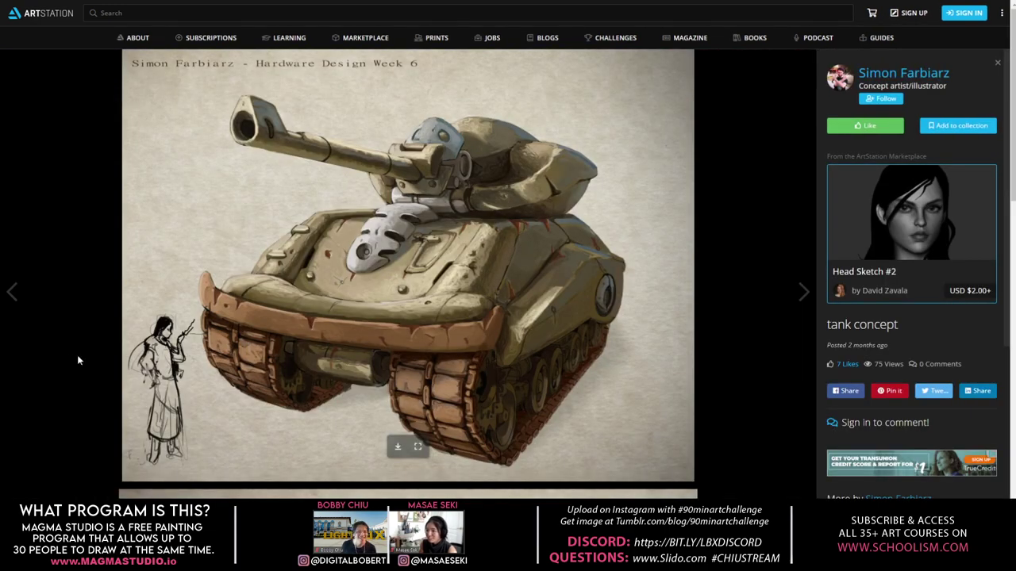
{"action": "scroll", "coordinate": [54, 361], "scroll_direction": "down", "scroll_amount": 4}
{"action": "scroll", "coordinate": [55, 358], "scroll_direction": "down", "scroll_amount": 8}
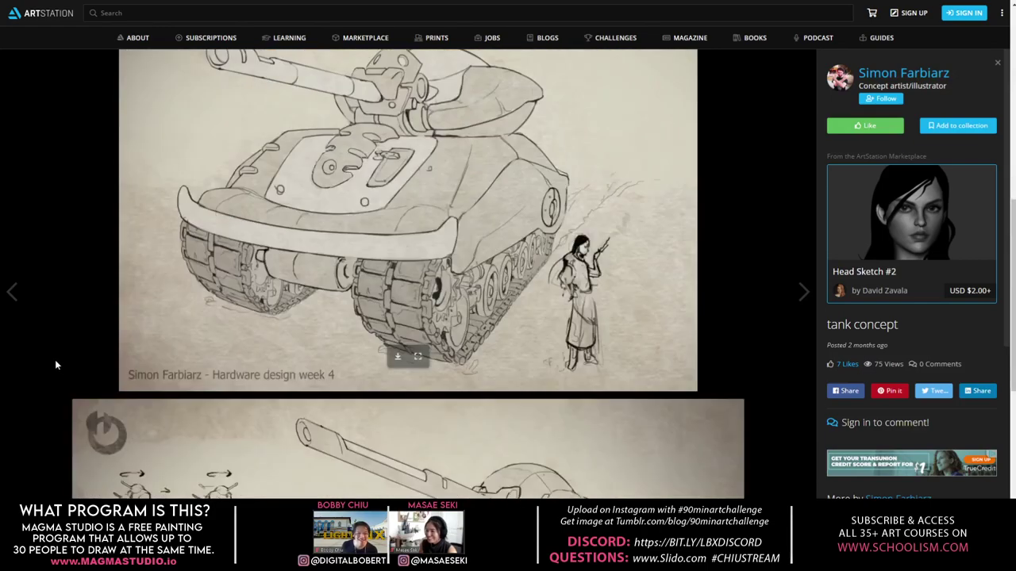
{"action": "scroll", "coordinate": [54, 364], "scroll_direction": "up", "scroll_amount": 4}
{"action": "scroll", "coordinate": [55, 370], "scroll_direction": "up", "scroll_amount": 3}
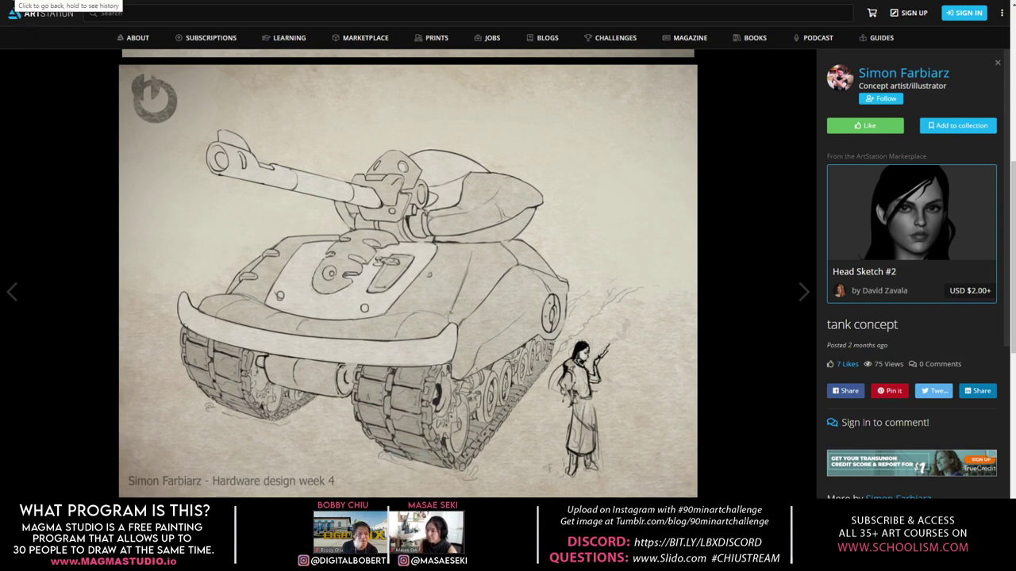
{"action": "key", "text": "alt+Left"}
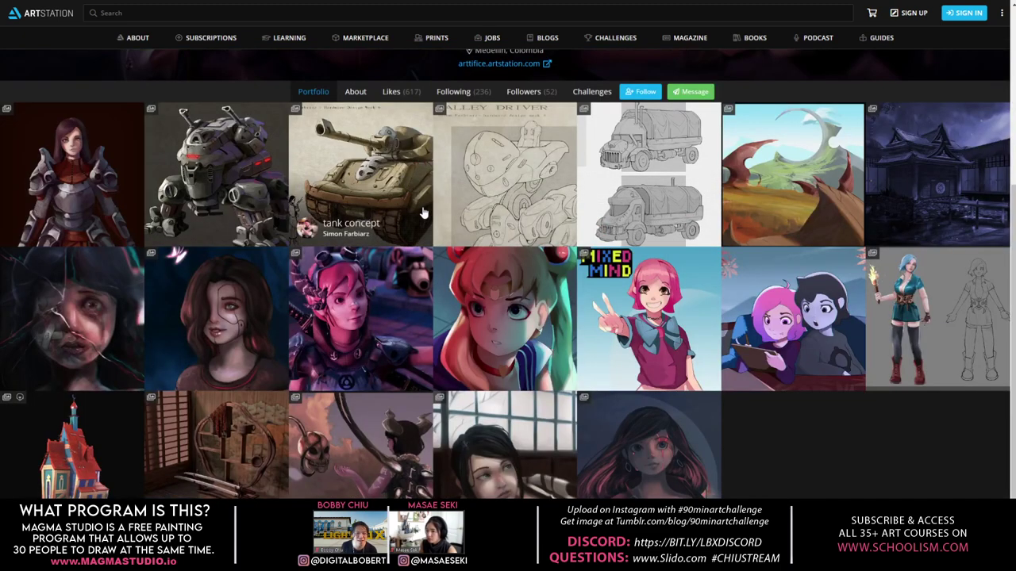
Reopen the tank concept project and examine the Hardware design week 4 line drawing below the painted tank.
{"action": "left_click", "coordinate": [394, 176]}
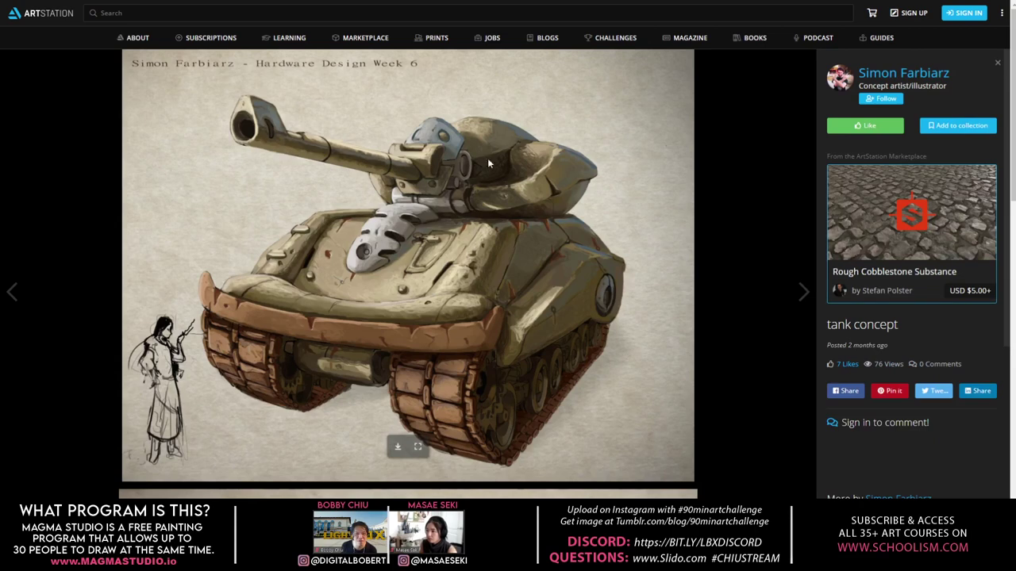
{"action": "scroll", "coordinate": [471, 326], "scroll_direction": "down", "scroll_amount": 5}
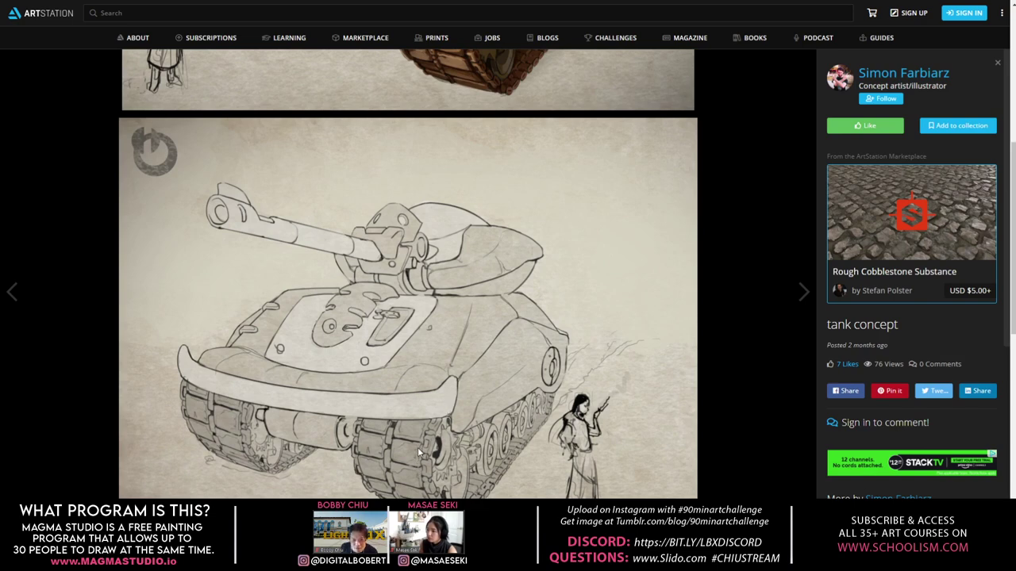
{"action": "scroll", "coordinate": [417, 452], "scroll_direction": "down", "scroll_amount": 2}
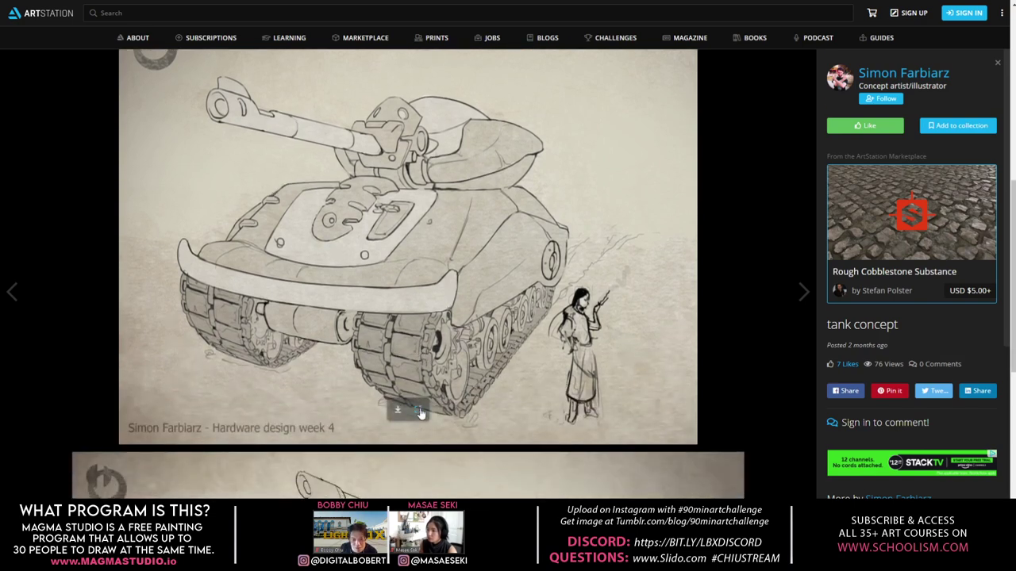
Enlarge the Hardware design week 4 tank line drawing to full size, examine its tracks, hull and turret, and close the enlarged view.
{"action": "left_click", "coordinate": [419, 411]}
{"action": "left_click", "coordinate": [510, 418]}
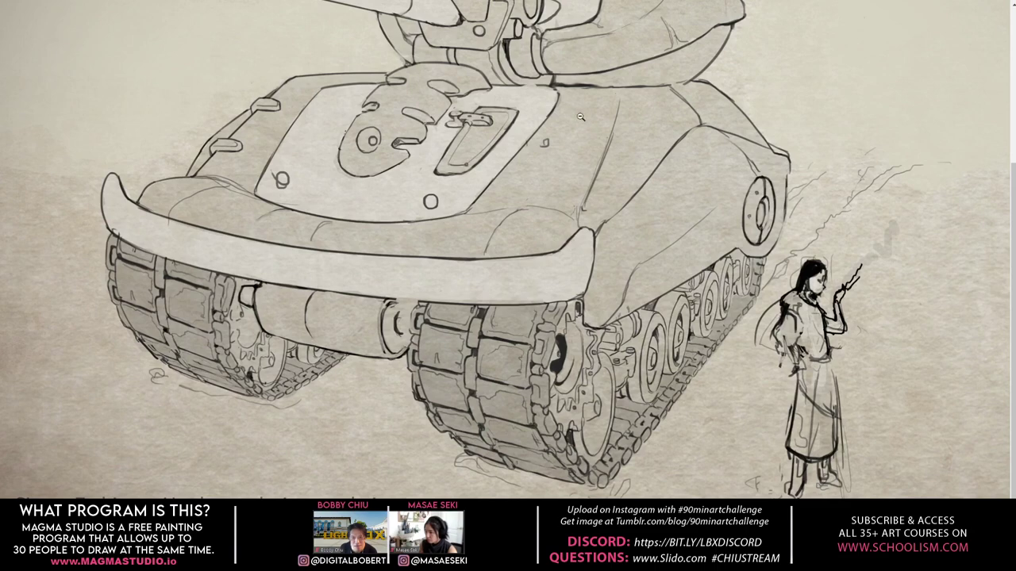
{"action": "scroll", "coordinate": [508, 168], "scroll_direction": "up", "scroll_amount": 3}
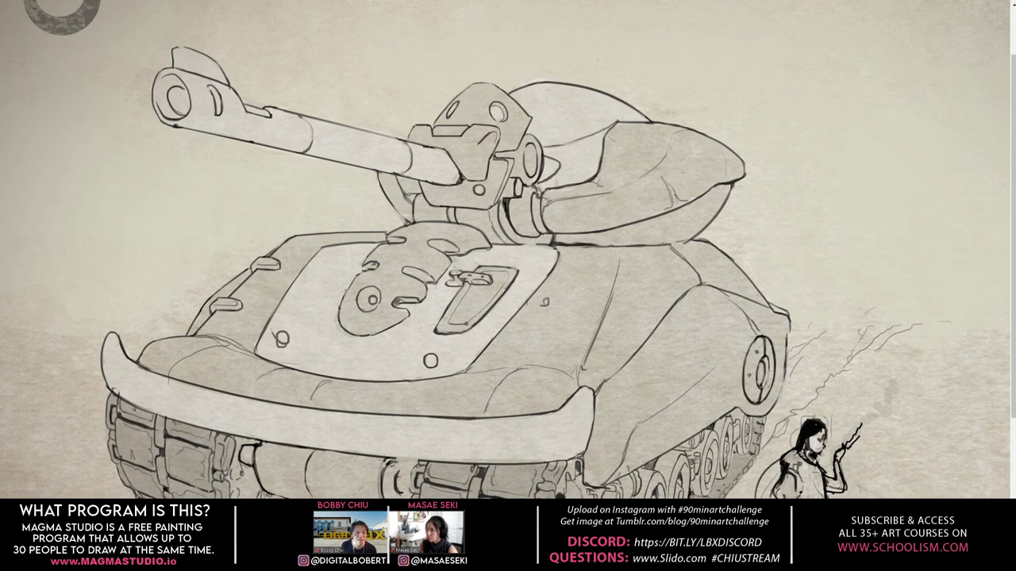
{"action": "key", "text": "Escape"}
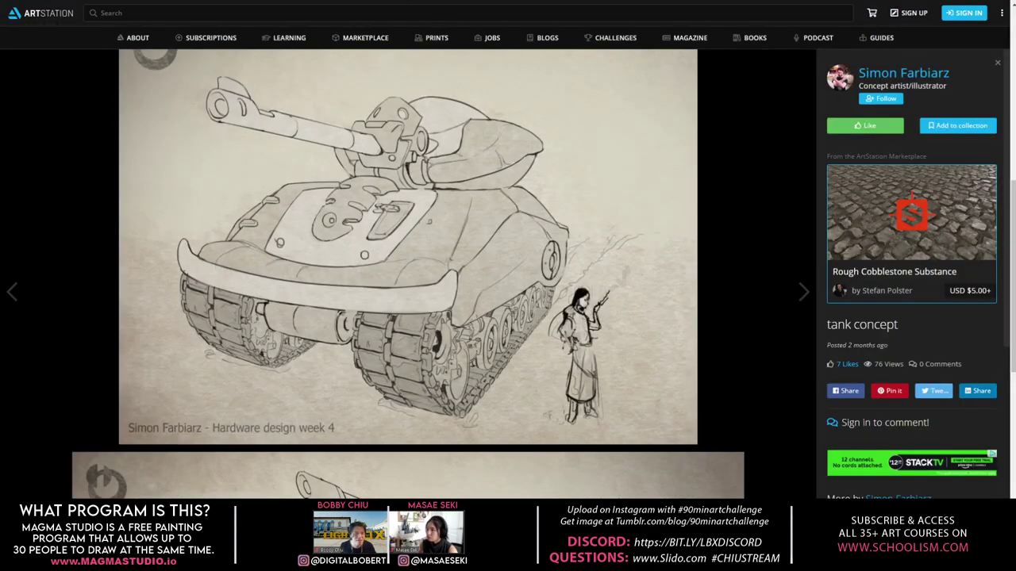
Return from the tank concept project to the portfolio and open the Winter soul project.
{"action": "key", "text": "Escape"}
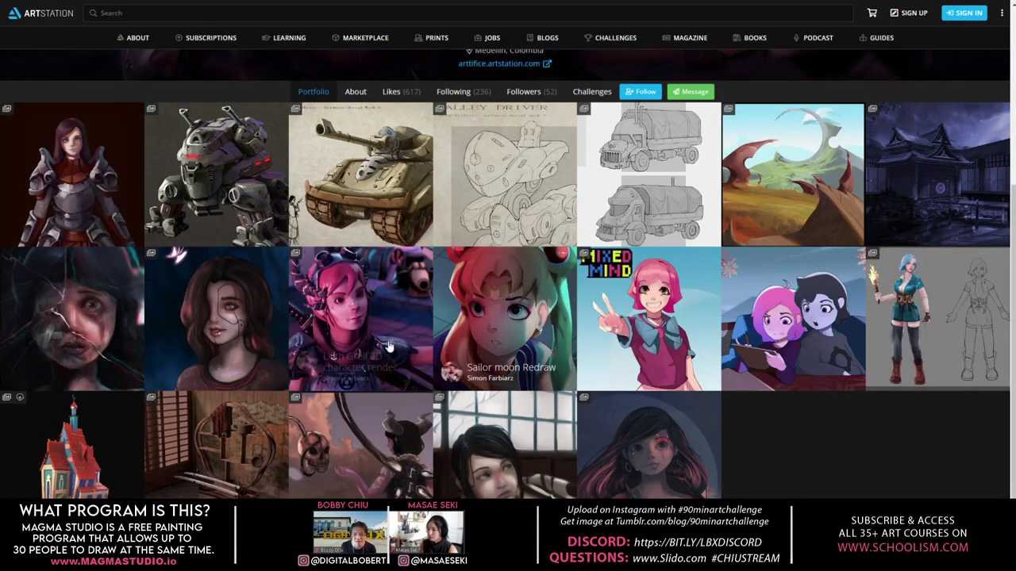
{"action": "left_click", "coordinate": [268, 359]}
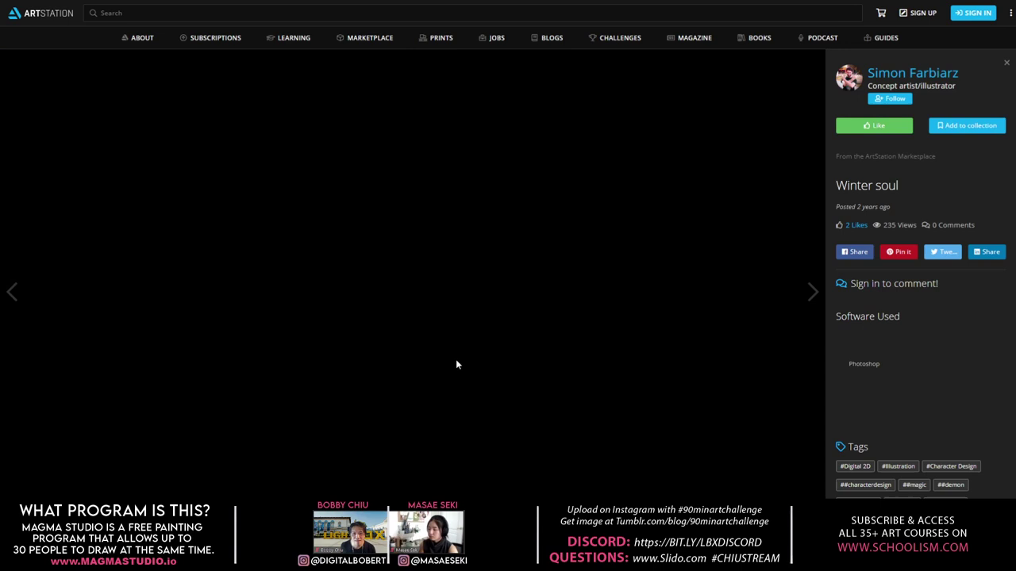
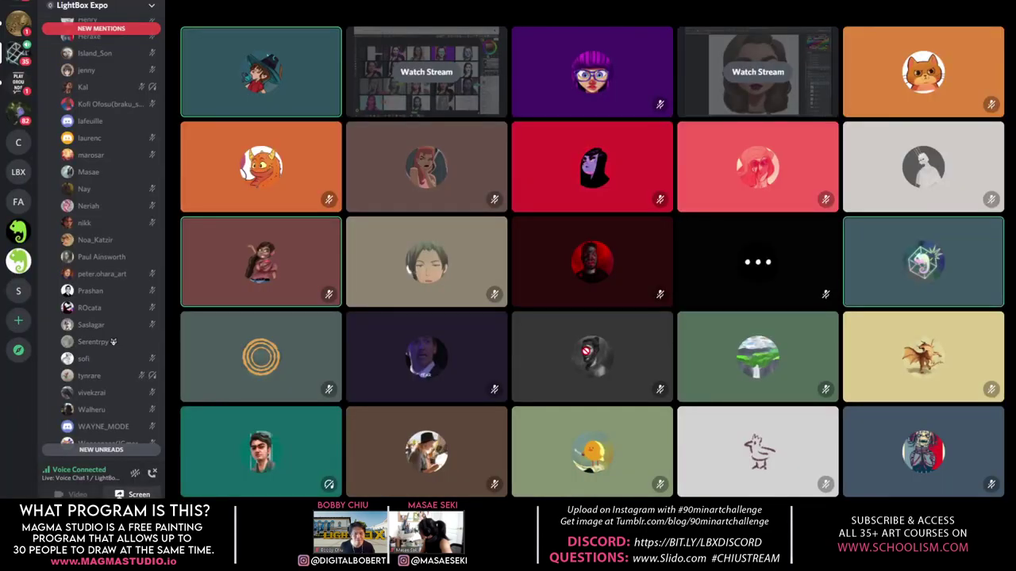
View the shared stream of the group portrait canvas in the Discord voice chat, and switch back to the portrait painting in MagmaStudio.
{"action": "left_click", "coordinate": [441, 82]}
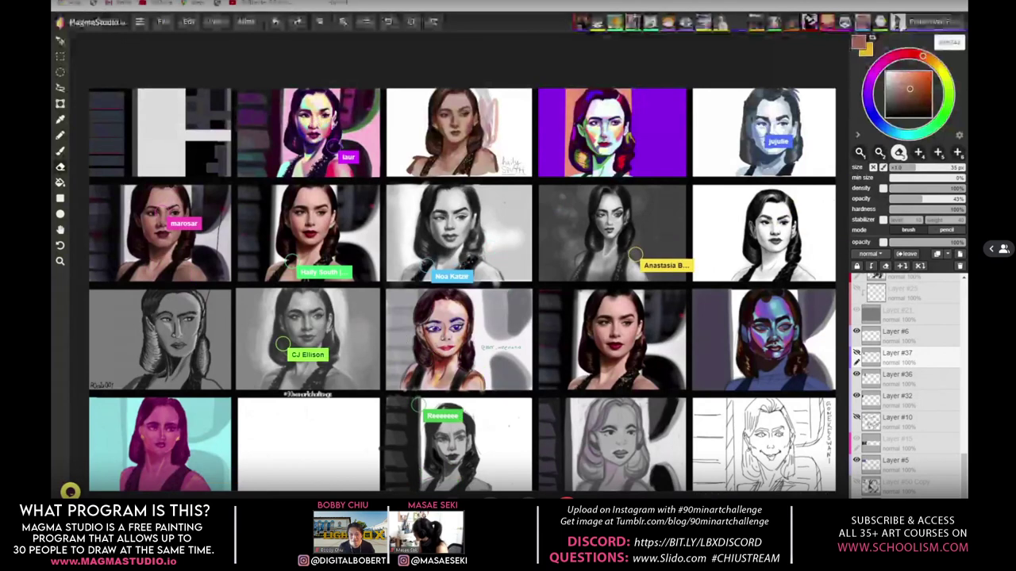
{"action": "key", "text": "alt+Tab"}
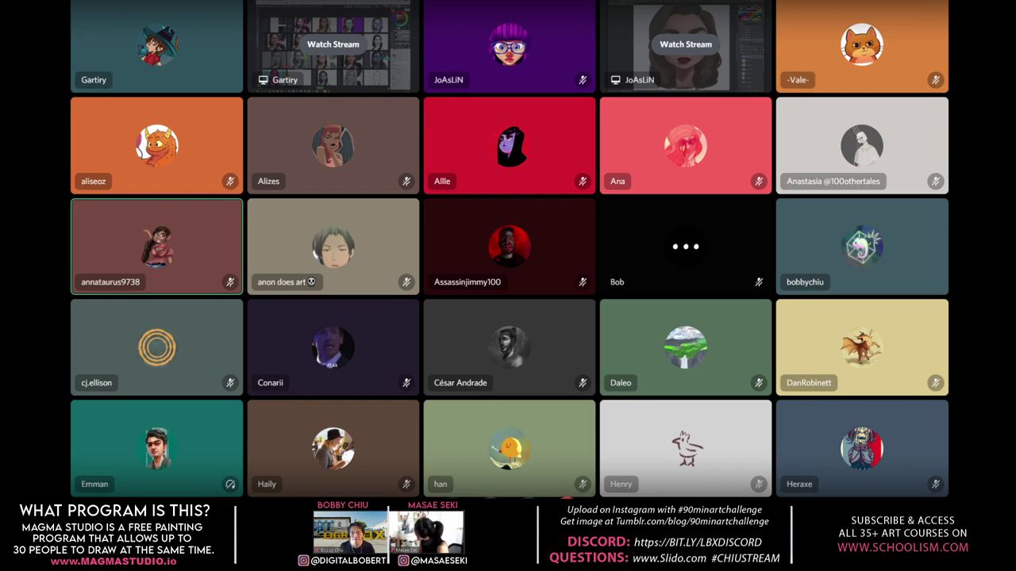
{"action": "key", "text": "alt+Tab"}
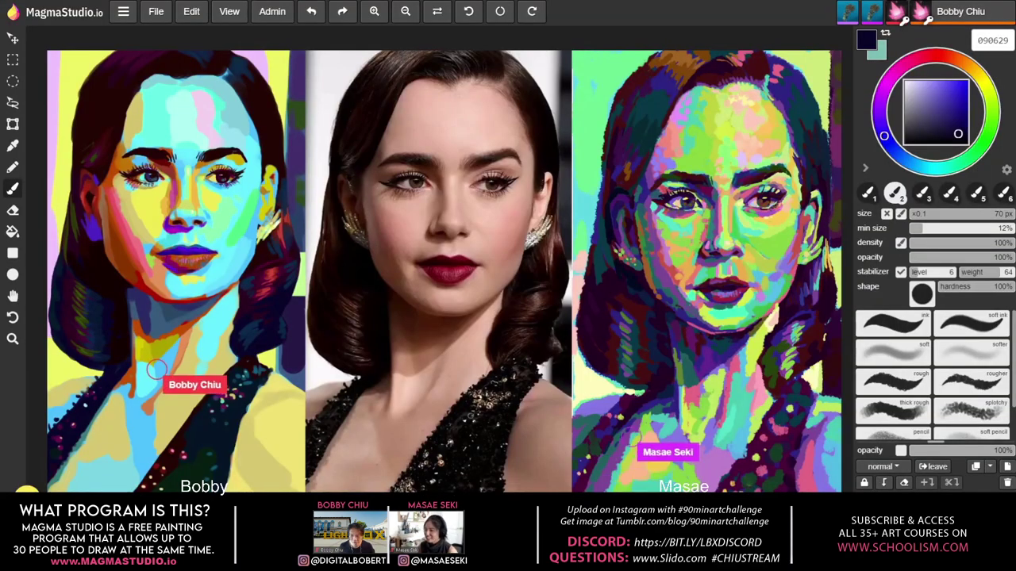